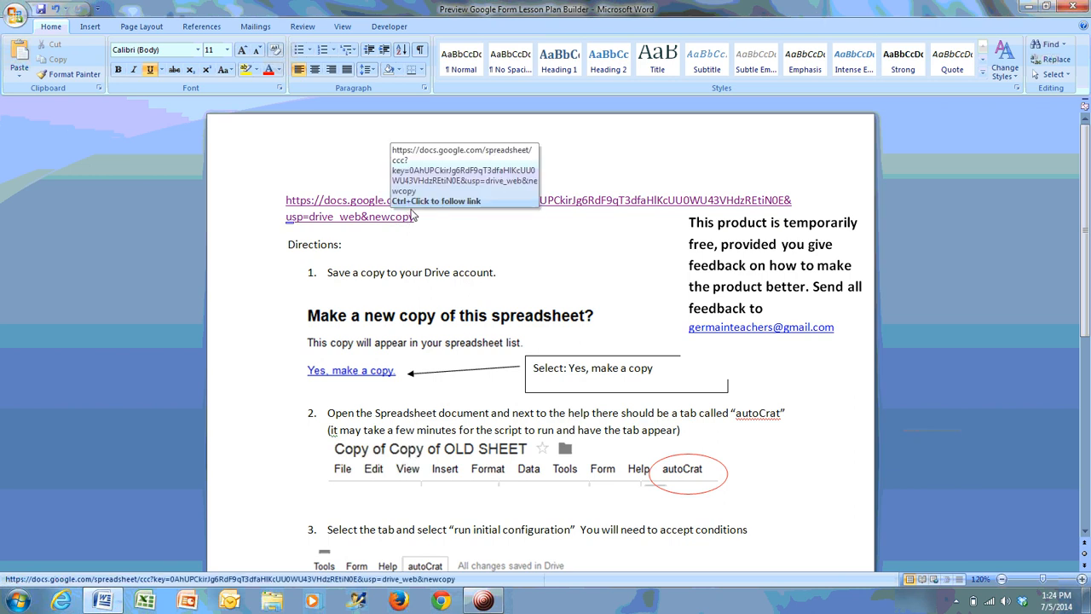
Follow the Google spreadsheet link in the document and sign in to the chosen account with its password
ctrl+click(411, 210)
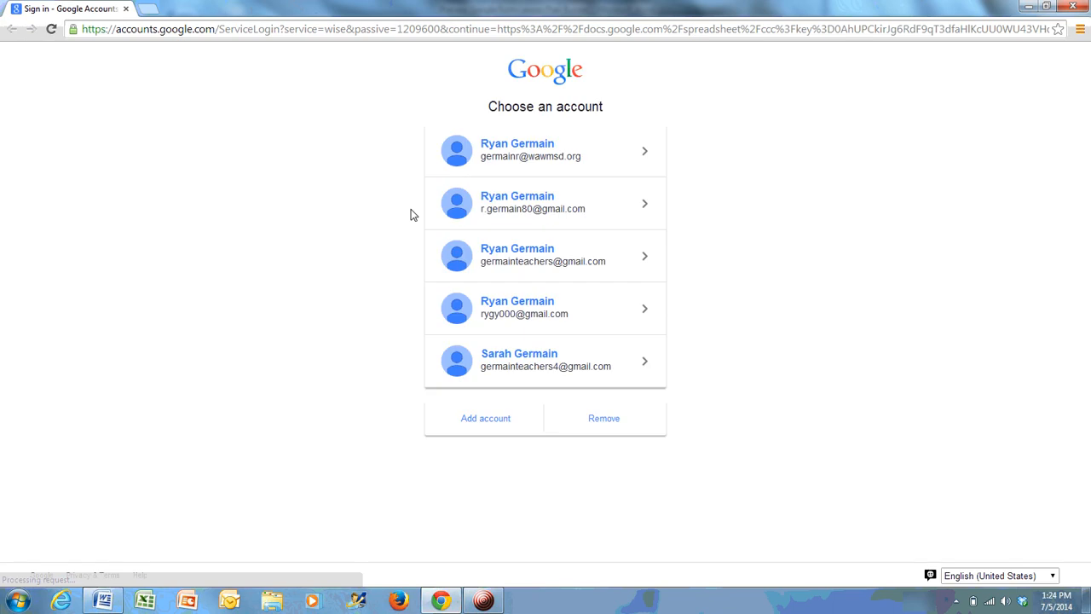
click(521, 369)
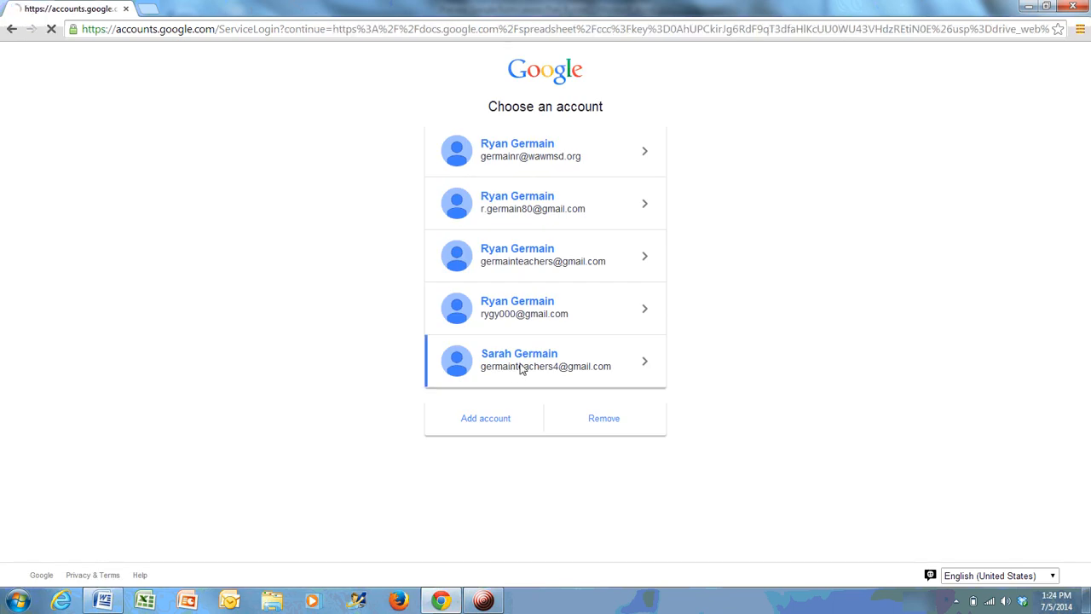
text(******)
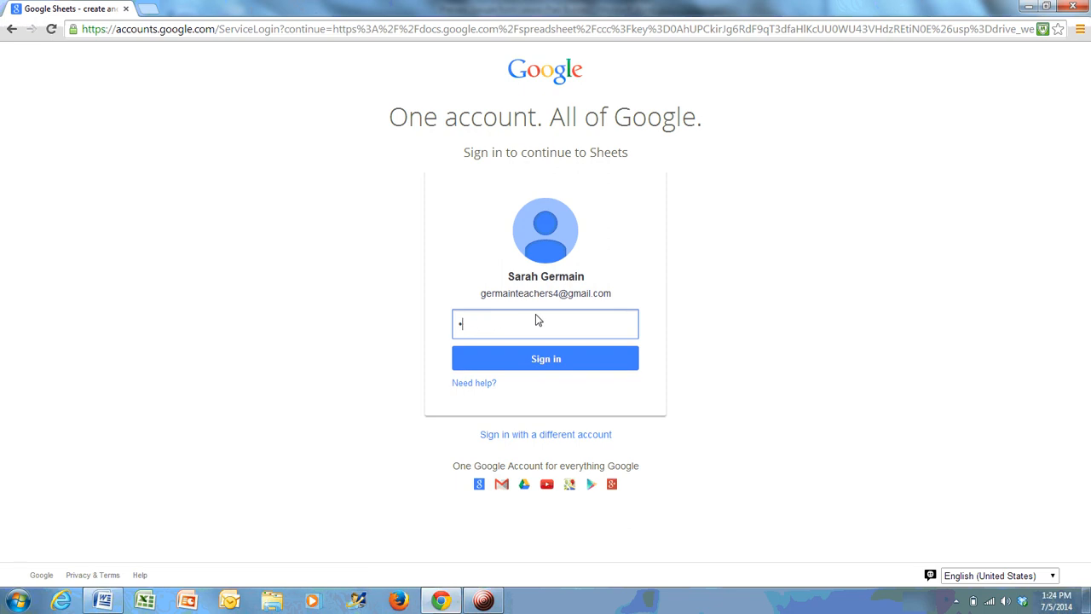
text(**)
key(Return)
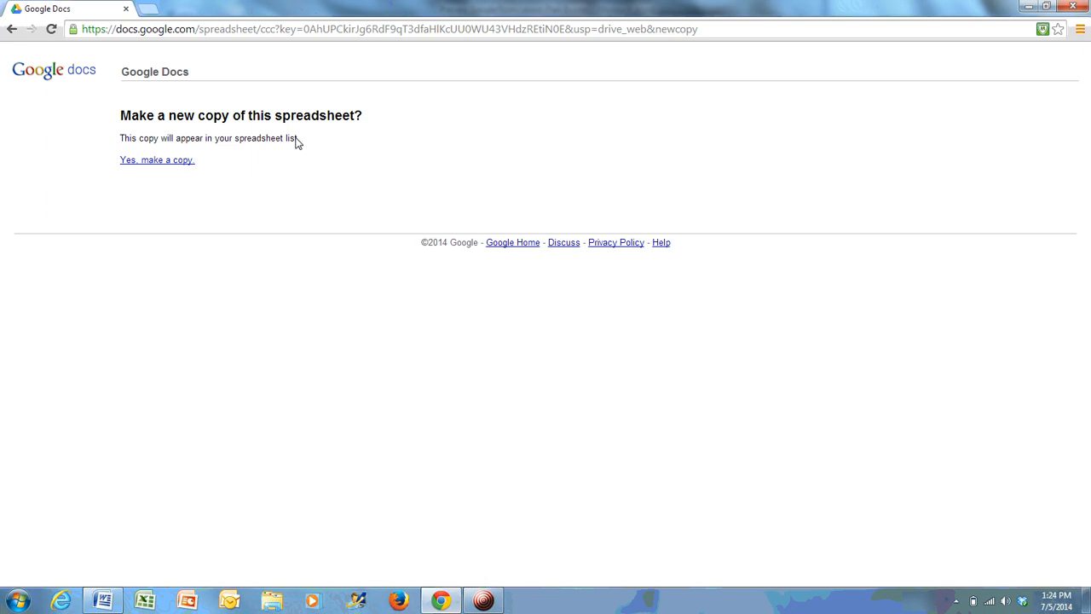
Make a new copy of the shared spreadsheet and show its Form Responses 1 sheet
click(159, 167)
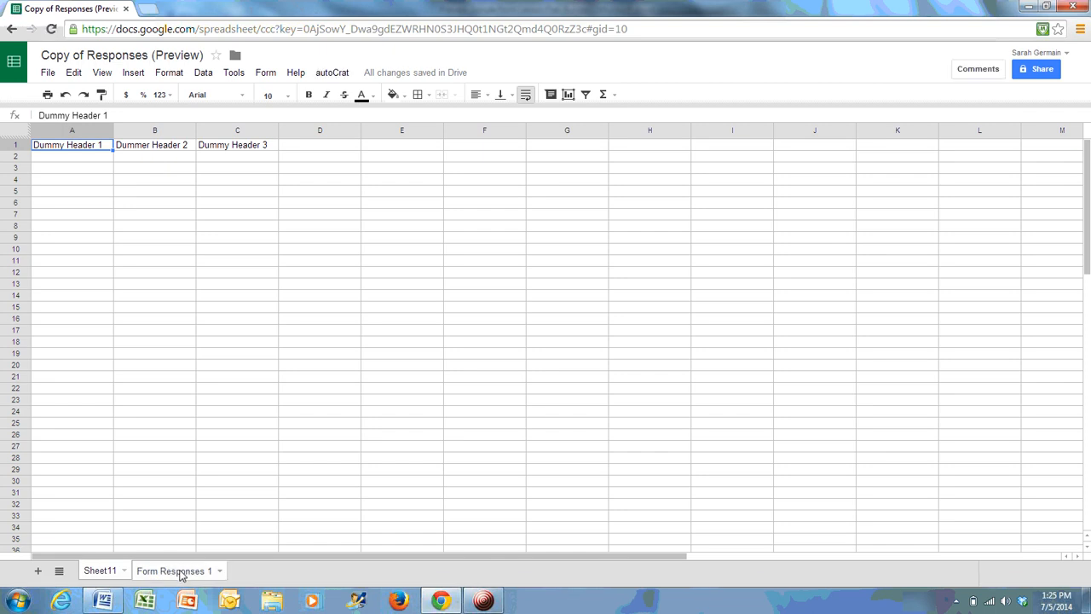
click(151, 575)
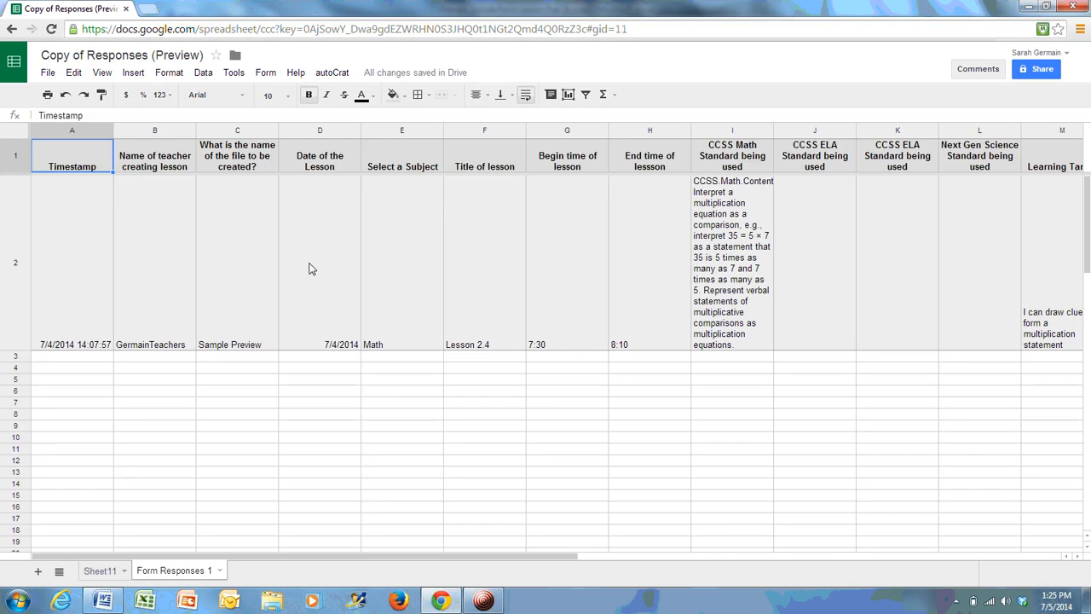
Create a folder named Lesson Plans in My Drive on Google Drive
click(12, 66)
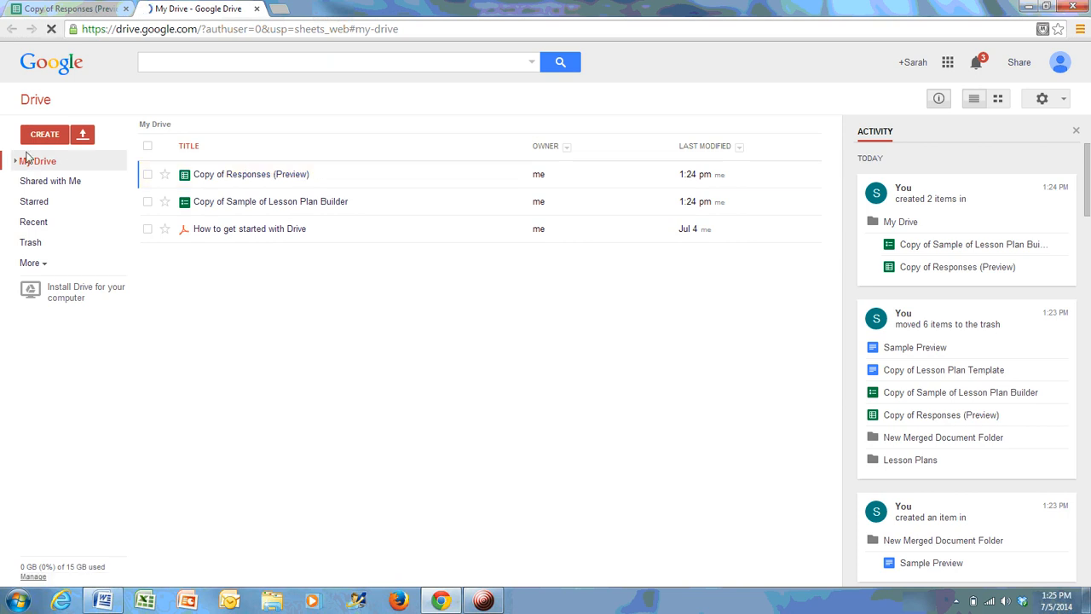
click(45, 135)
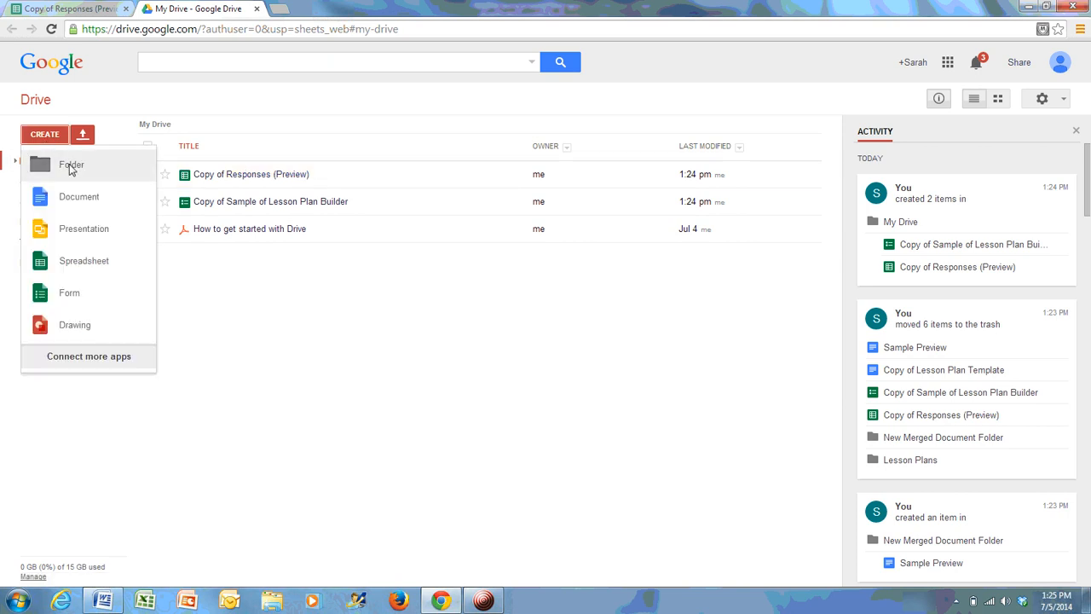
click(71, 166)
text(Les)
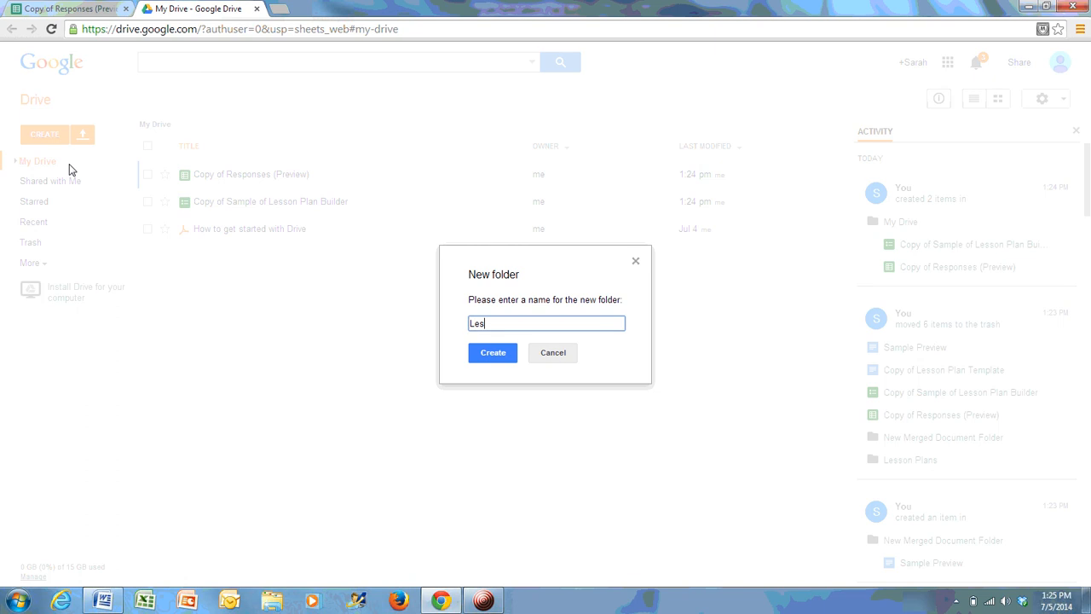
text(son Plans)
click(494, 353)
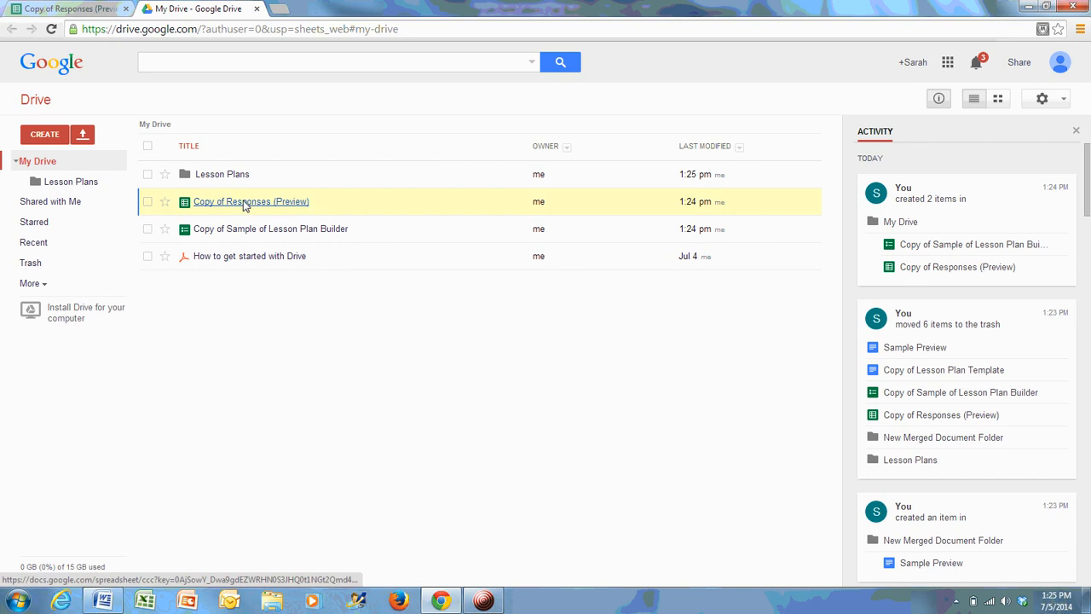
Move Copy of Responses (Preview) and Copy of Sample of Lesson Plan Builder into the Lesson Plans folder and open that folder
drag(244, 204, 227, 176)
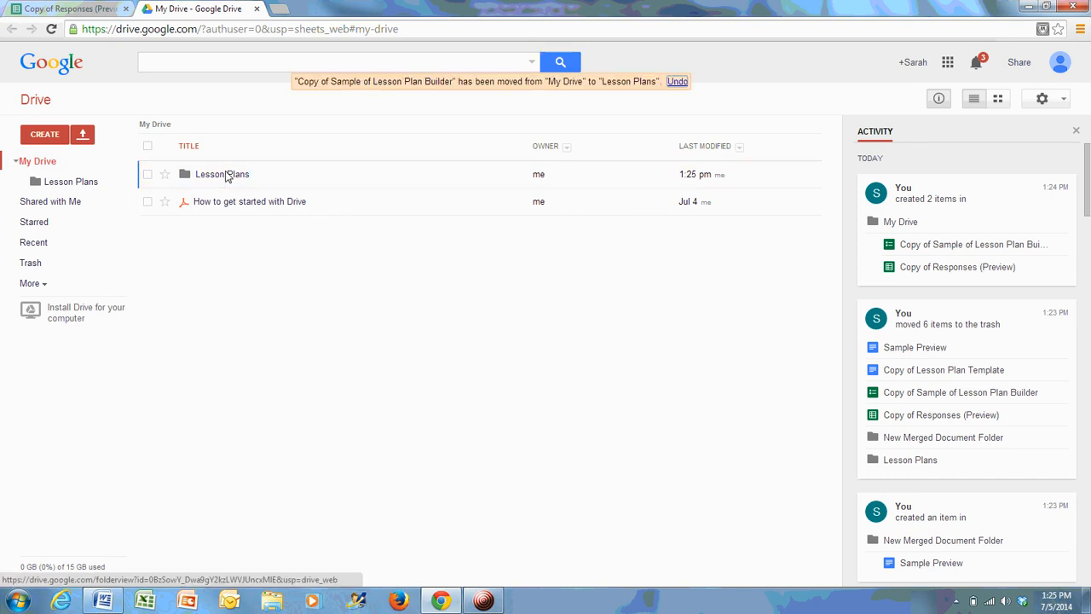
double_click(226, 175)
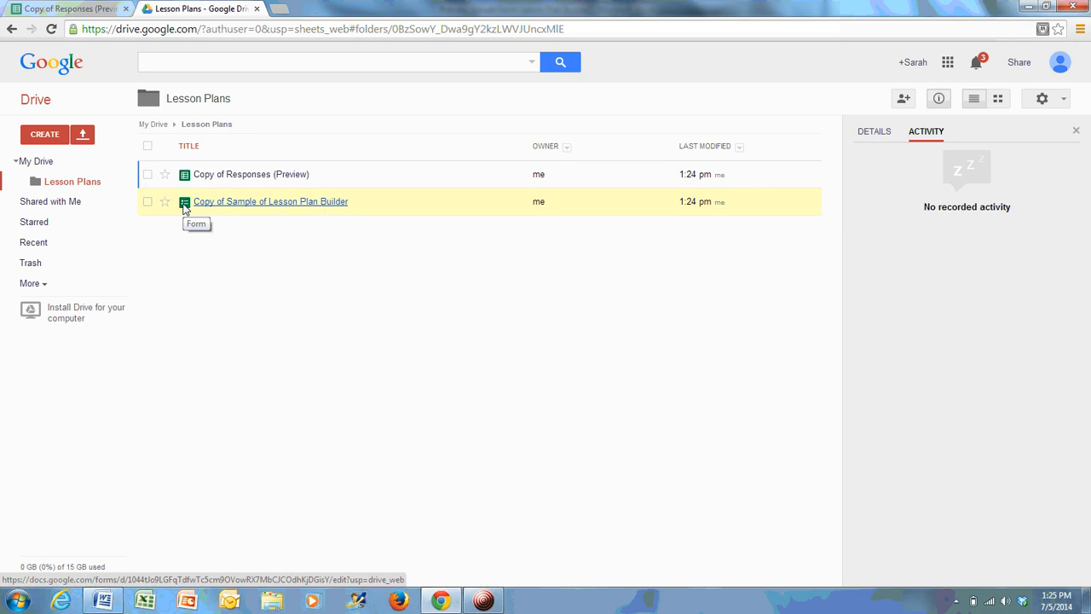
Open the Copy of Responses (Preview) spreadsheet and grant autoCrat the authorization required for its initial configuration
click(218, 179)
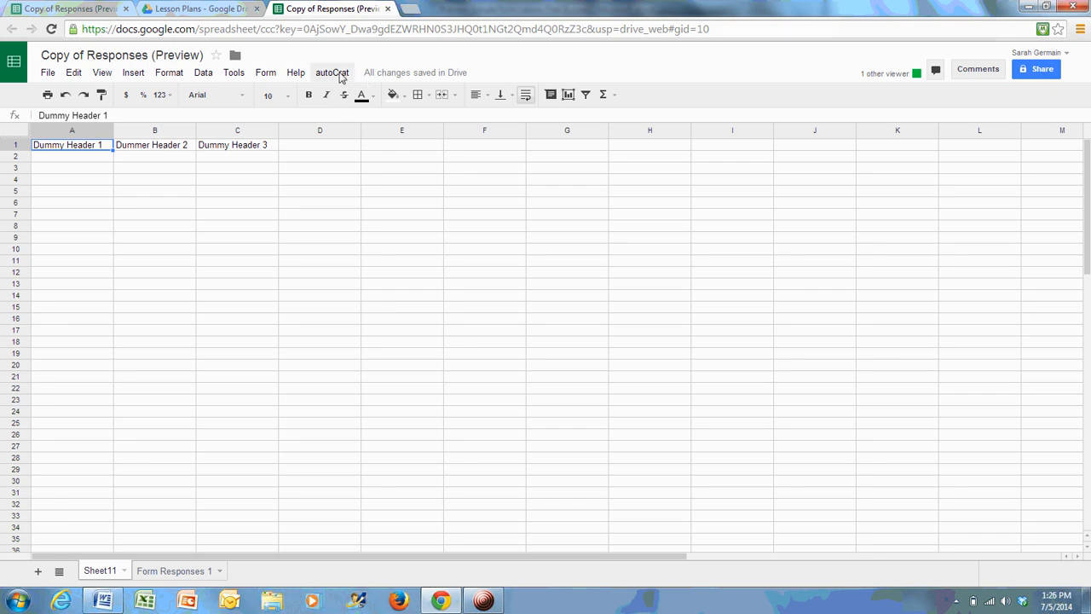
click(340, 75)
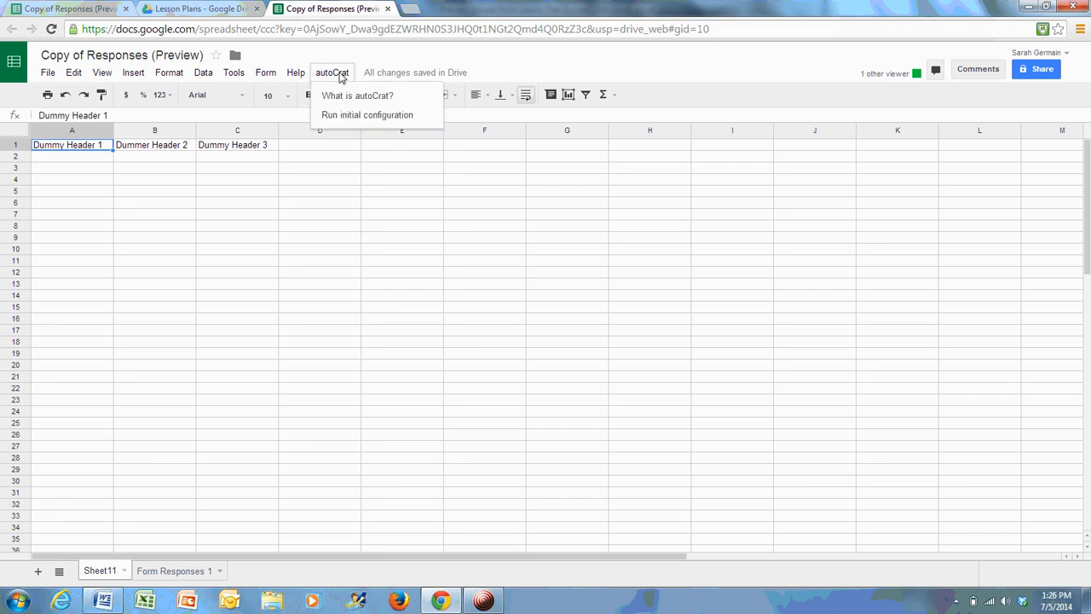
click(365, 120)
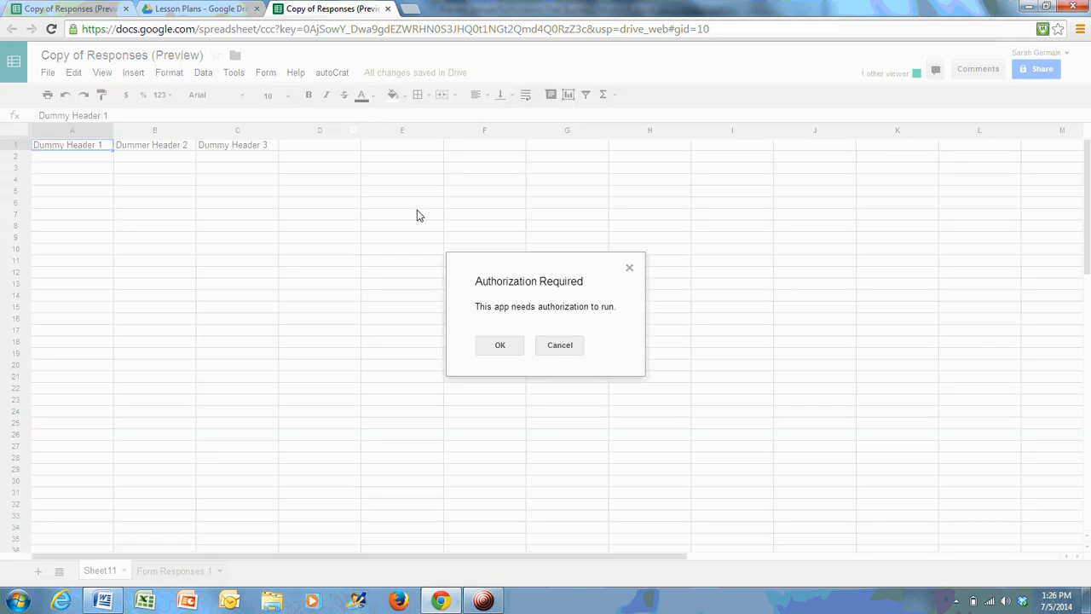
click(502, 352)
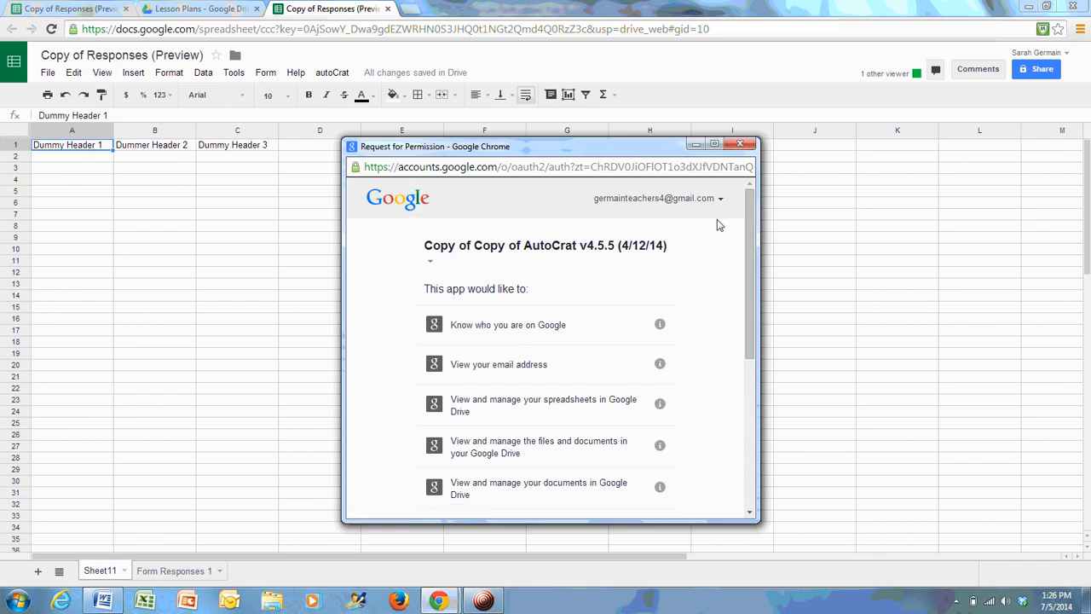
scroll(717, 225, down, 4)
click(644, 491)
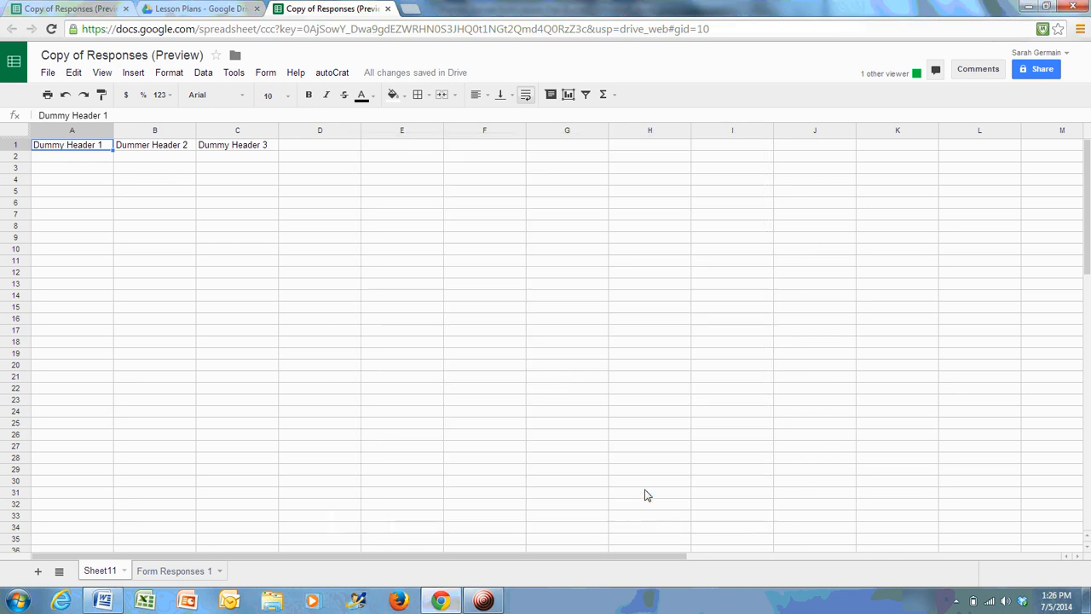
Run autoCrat's initial configuration on the responses spreadsheet
click(329, 75)
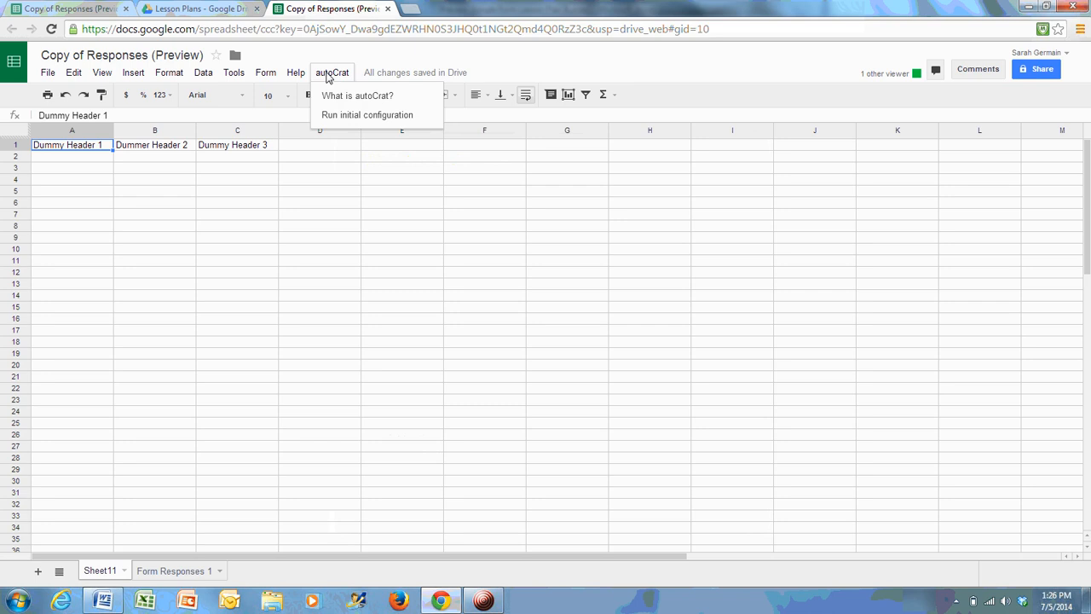
click(350, 116)
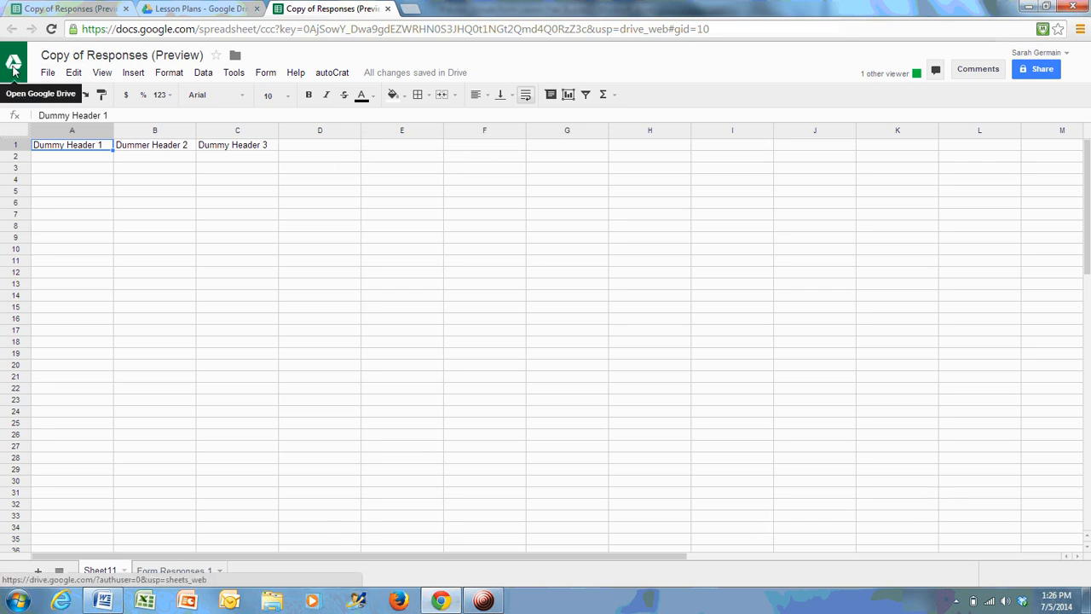
Return to the Lesson Plans folder in Google Drive and open the Copy of Sample of Lesson Plan Builder form
click(12, 70)
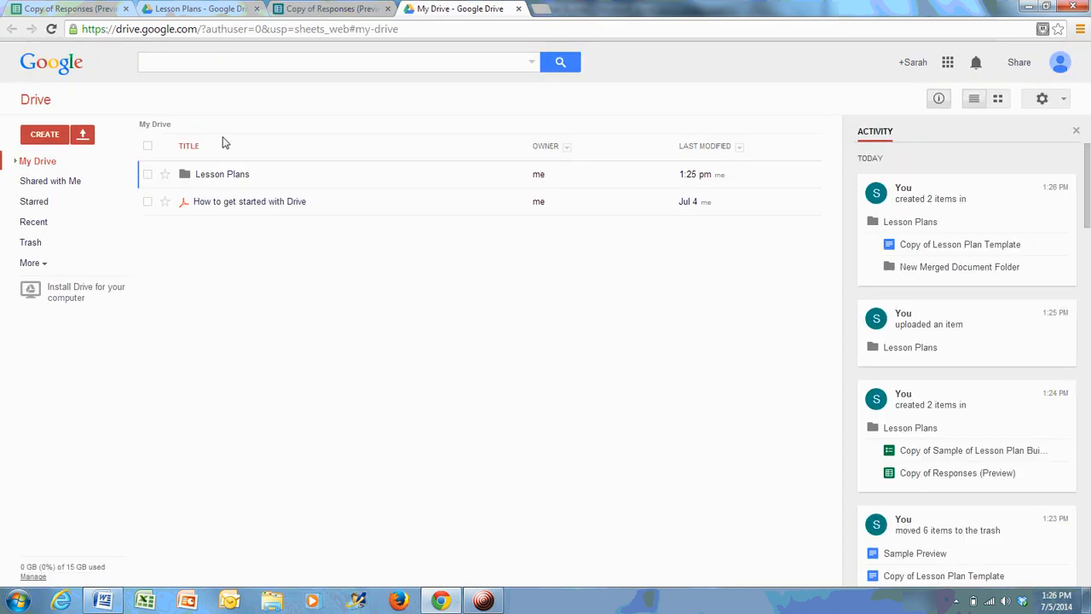
click(221, 177)
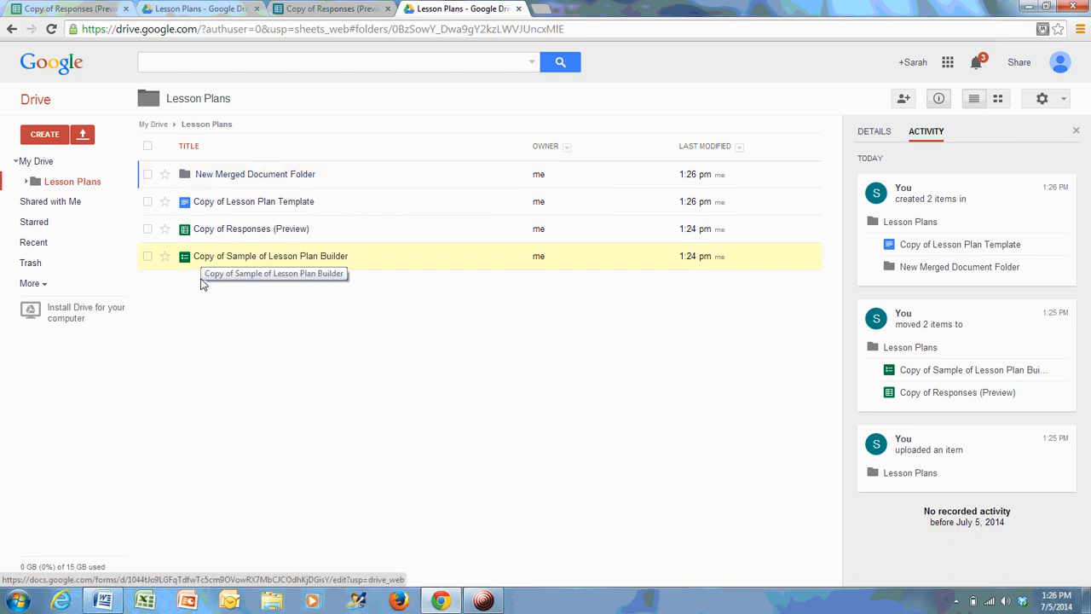
click(273, 259)
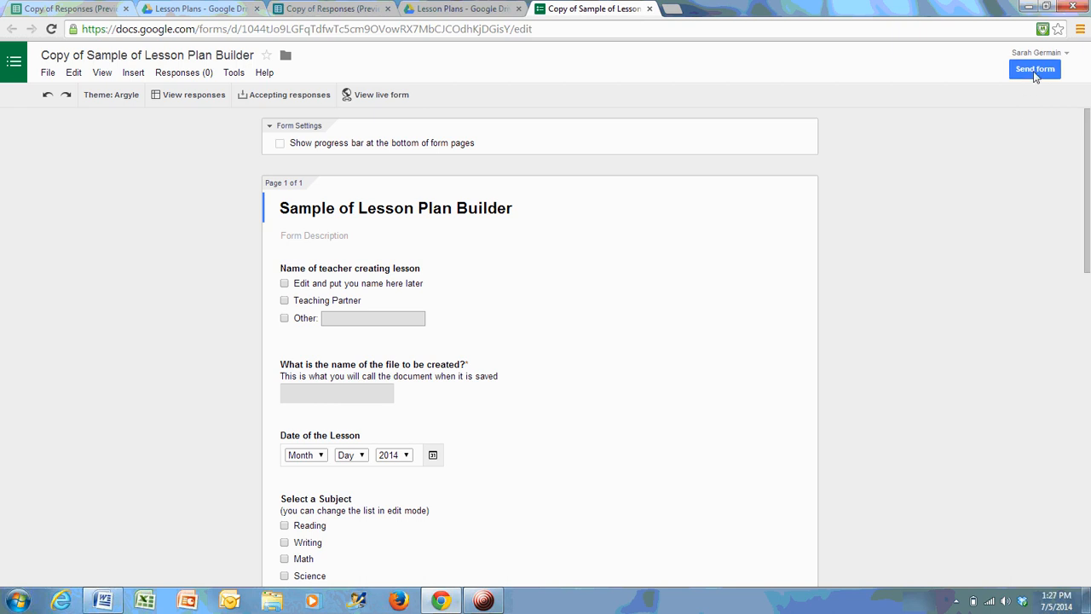
Examine the options for sending the form by email, and close them without sending it
click(1034, 70)
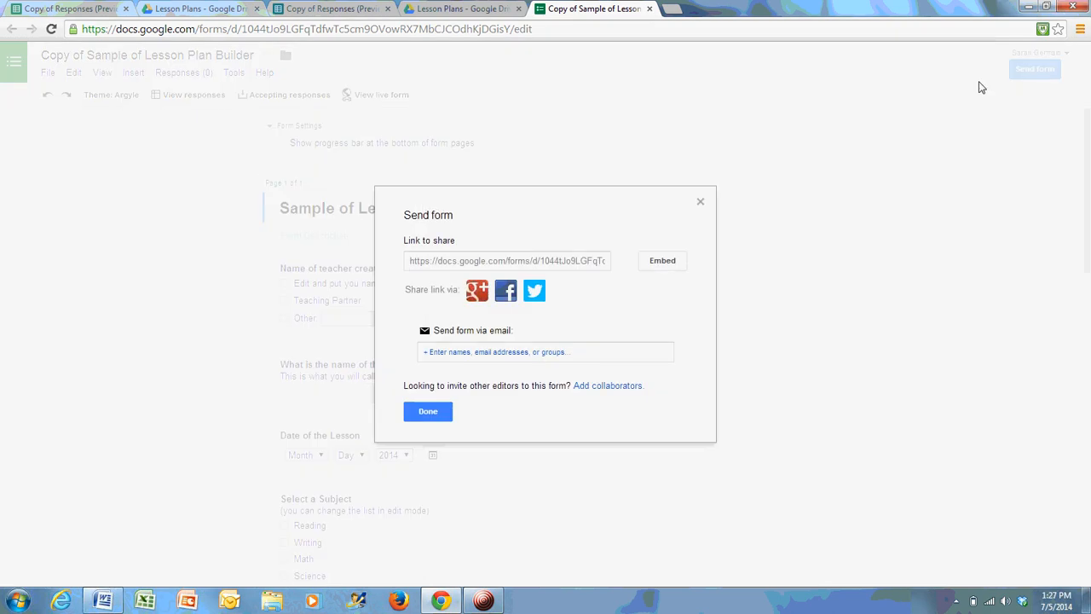
click(525, 354)
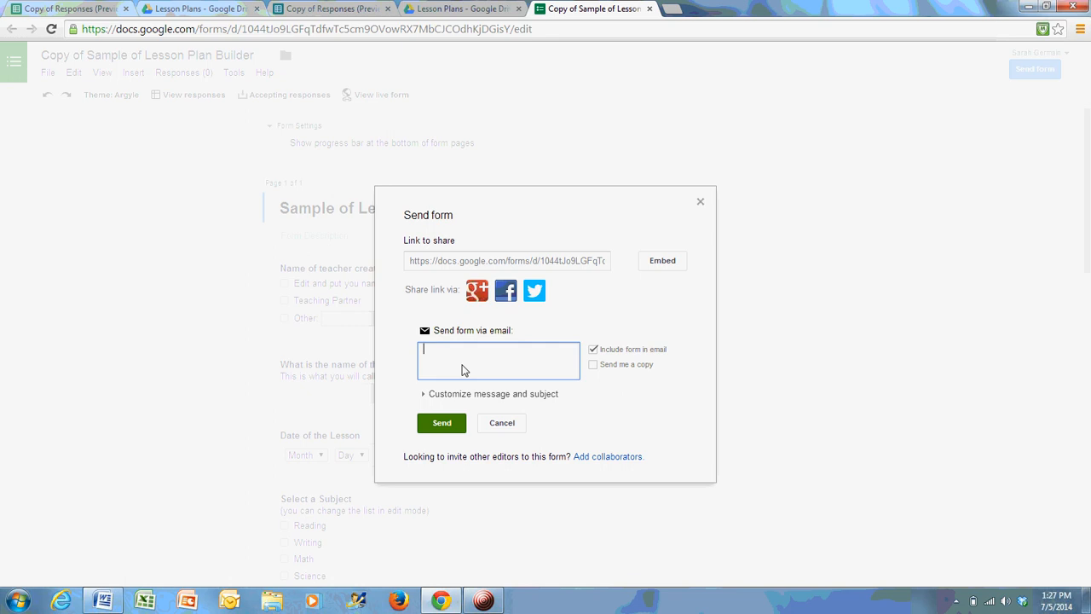
click(701, 205)
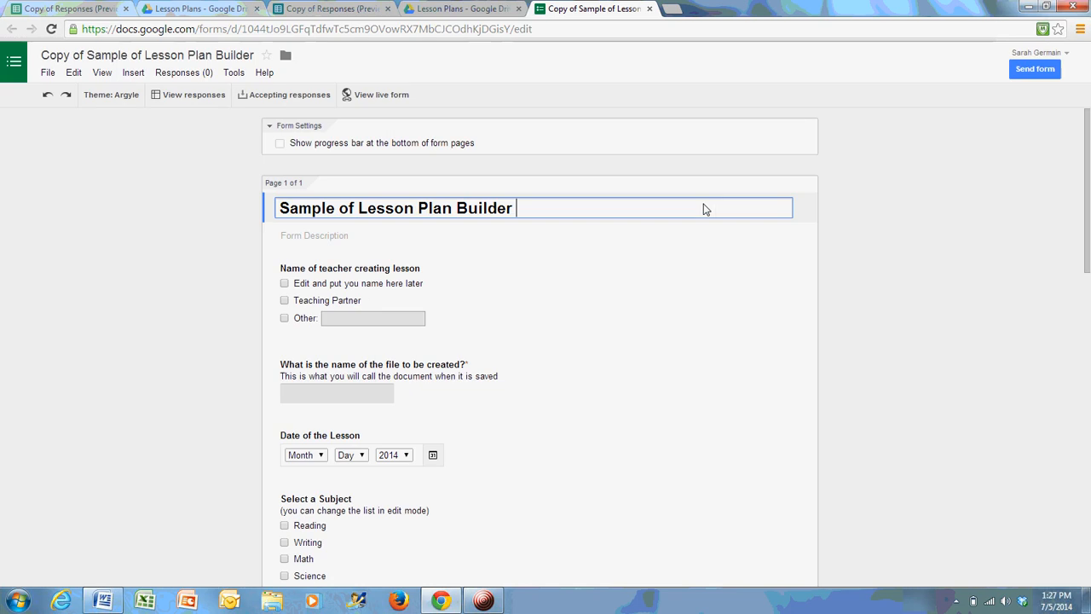
Open the live version of the form and look at the browser's options for bookmarking the page
click(379, 96)
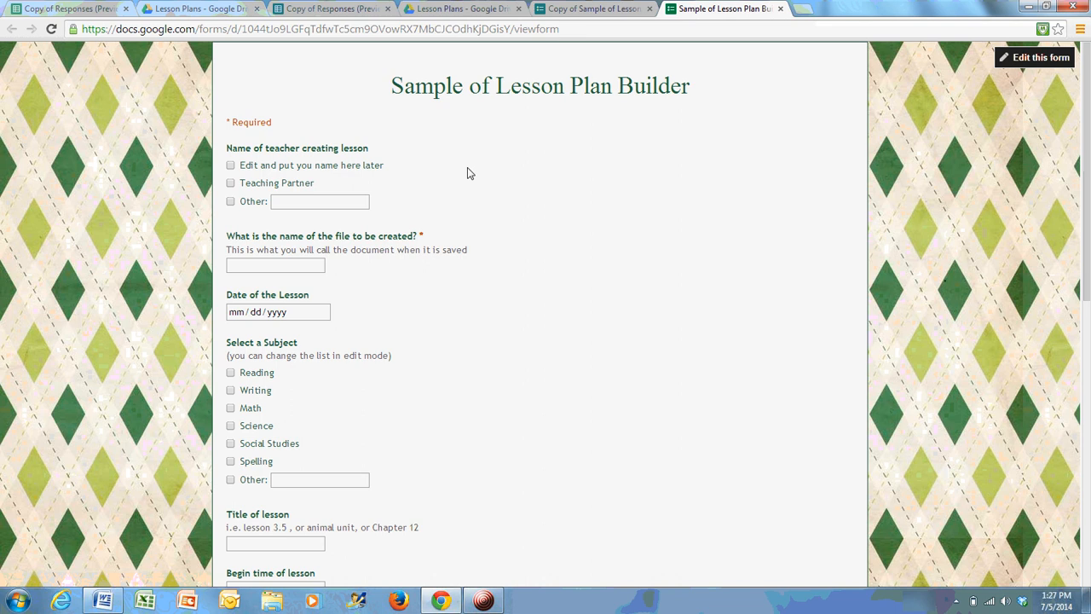
click(1080, 30)
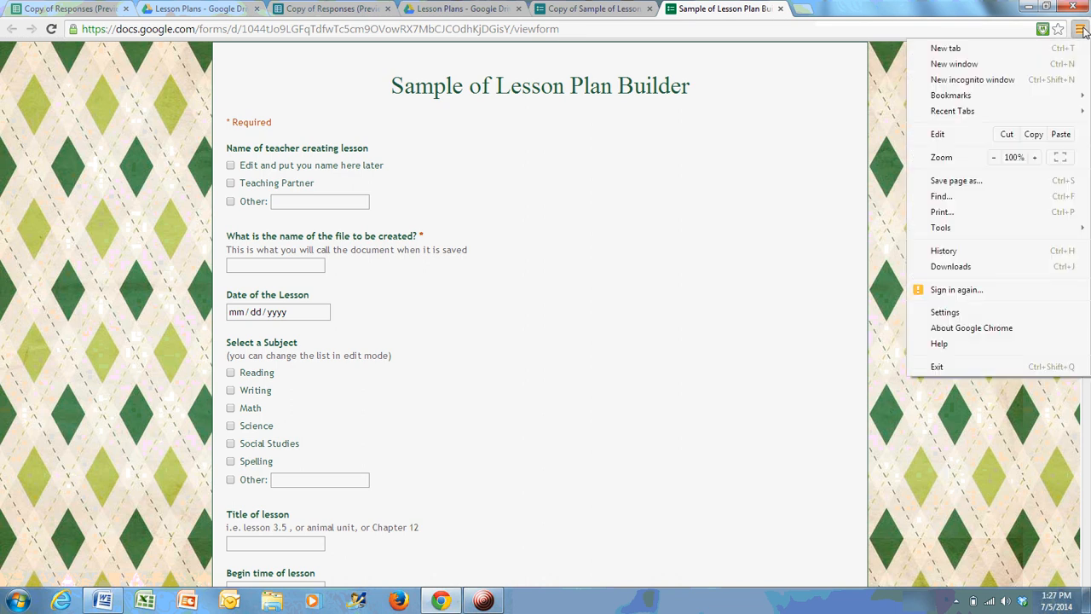
mouse_move(982, 102)
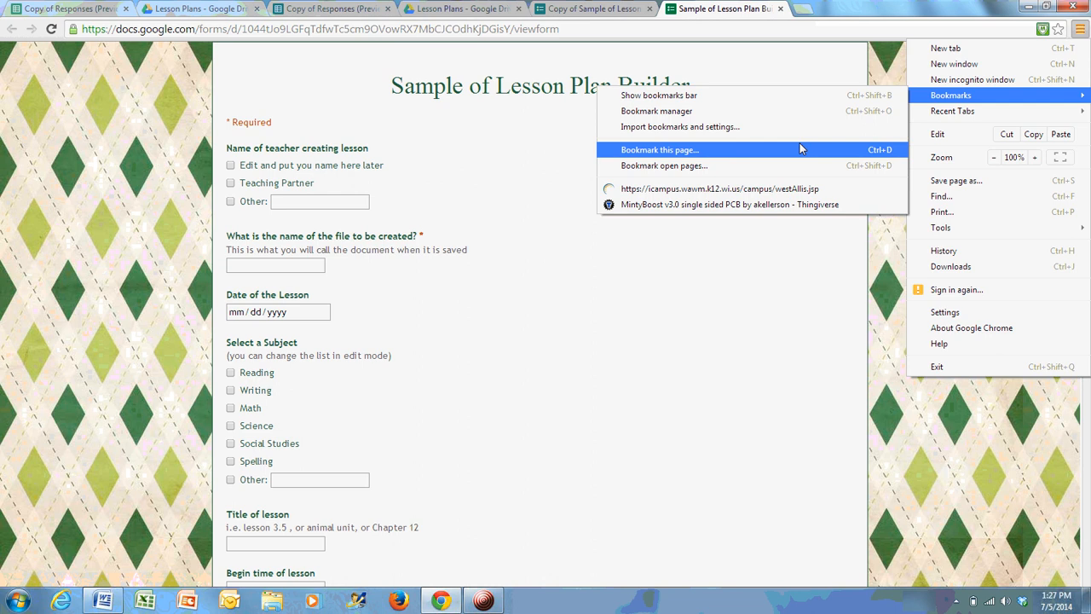
click(938, 424)
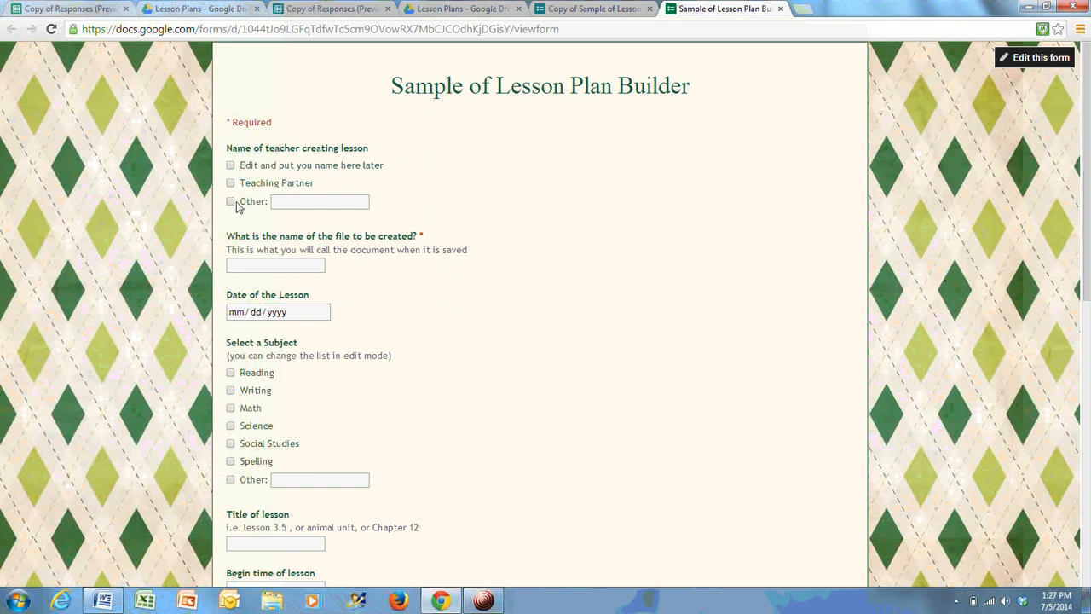
Enter the teacher's name under Other and set the name of the file to be created to Sample Preview
click(304, 201)
text(Germain Teachers)
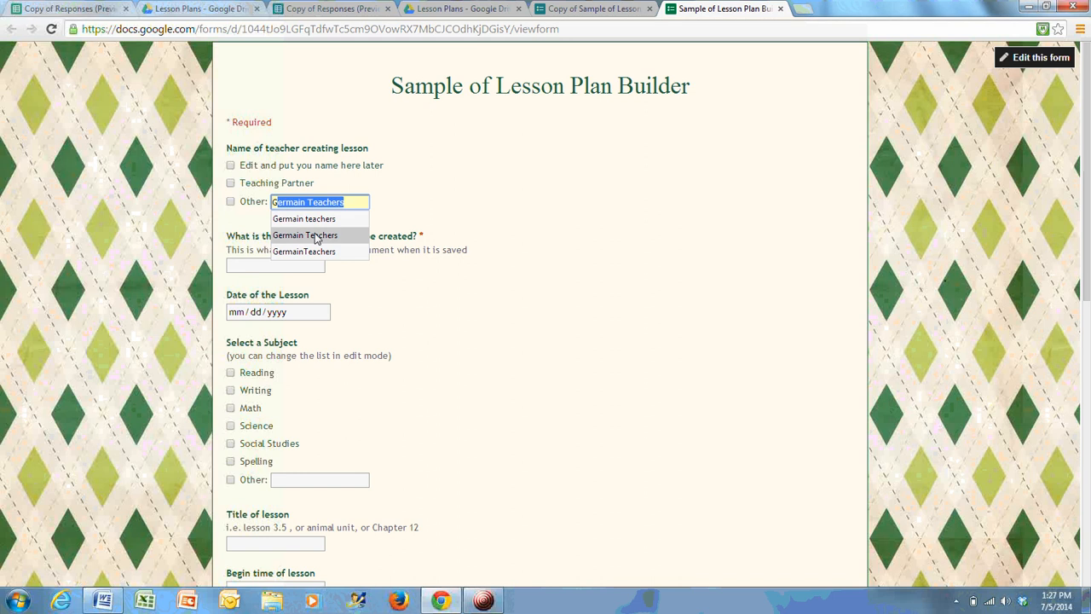
click(305, 234)
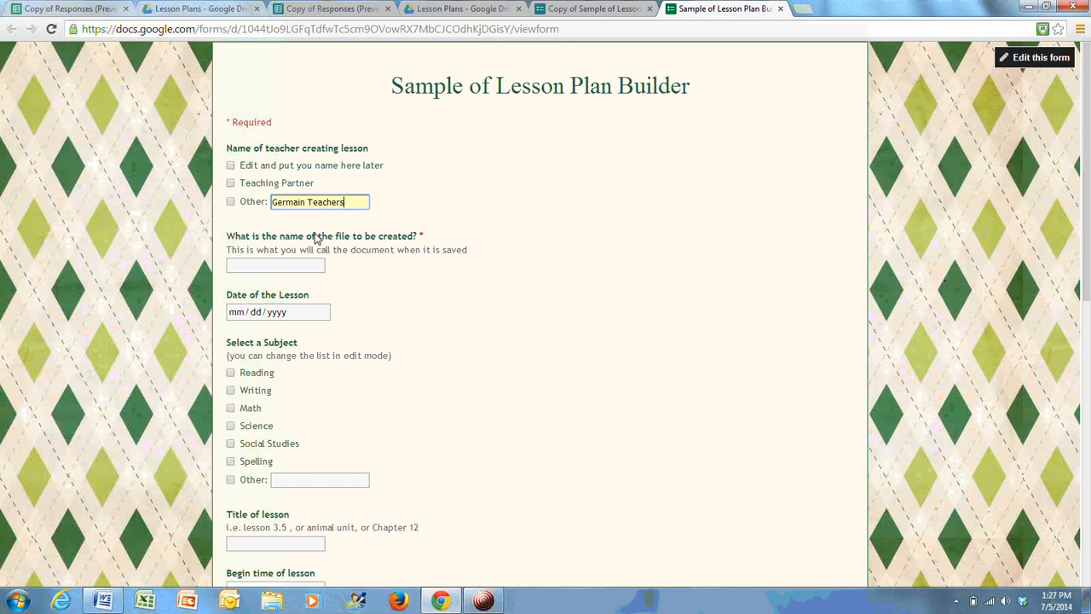
click(297, 274)
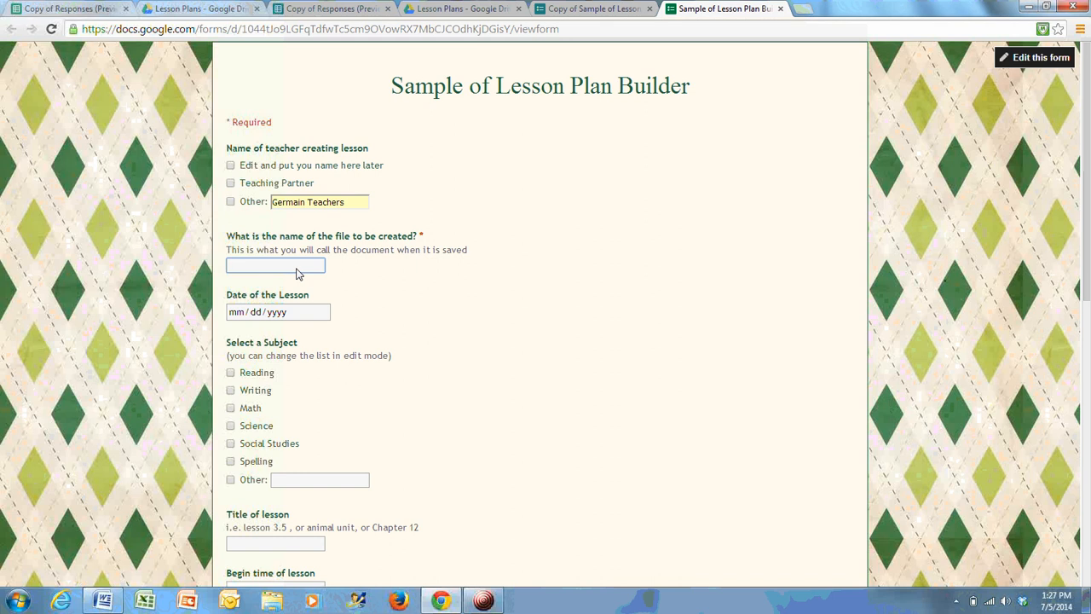
text(S)
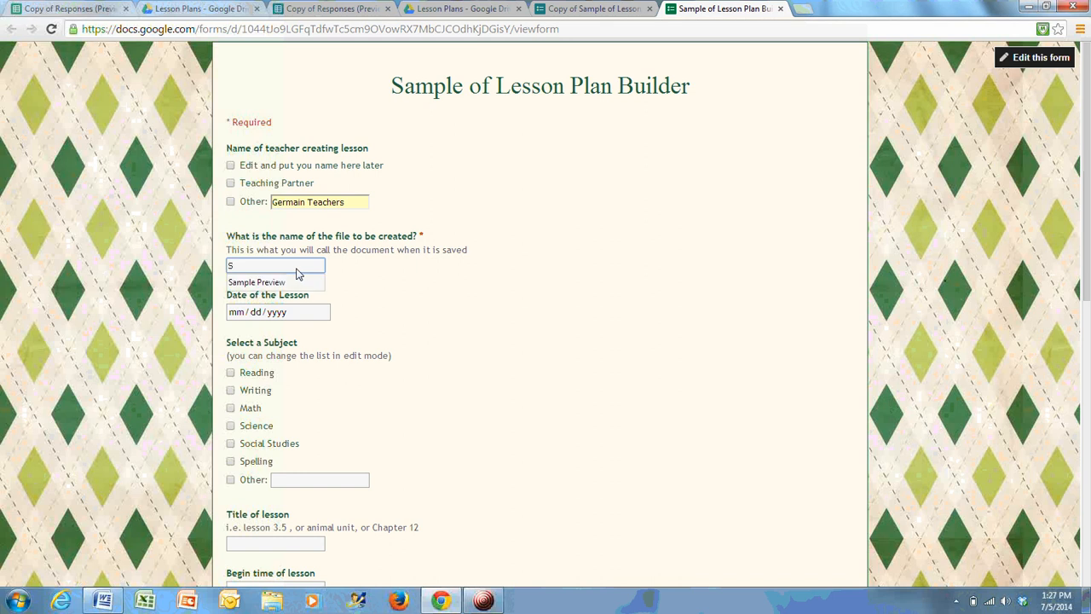
click(268, 286)
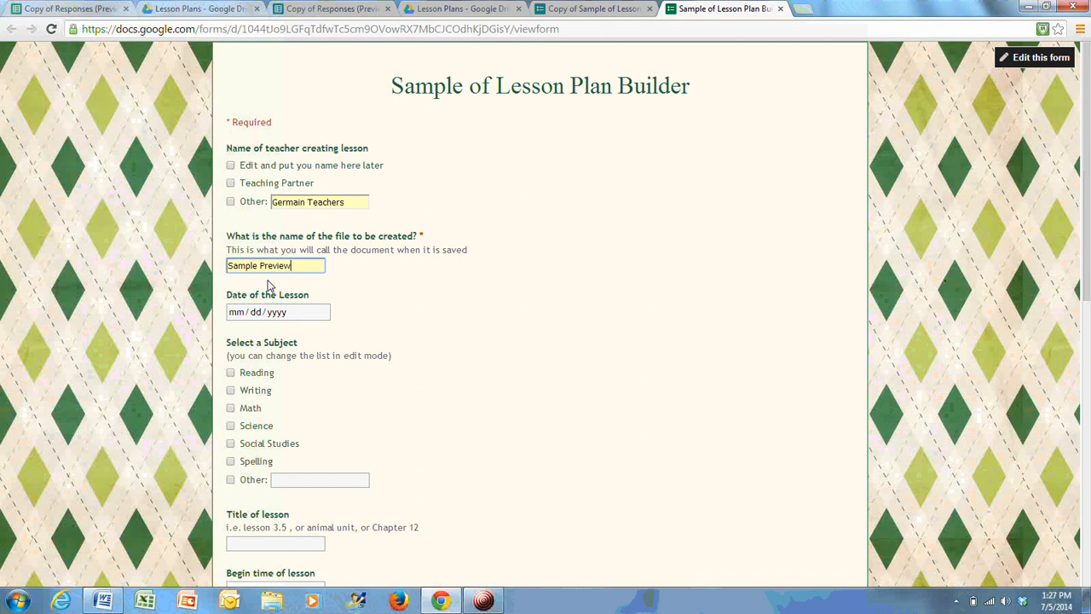
Set the date of the lesson to 07/05/2014 and select Math as the subject
click(323, 312)
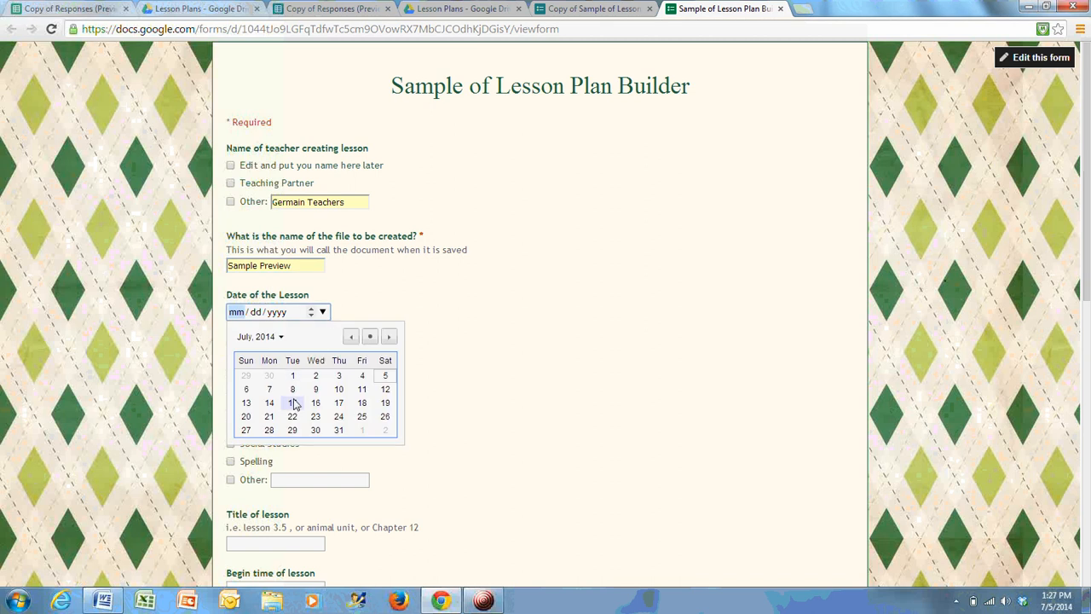
click(385, 379)
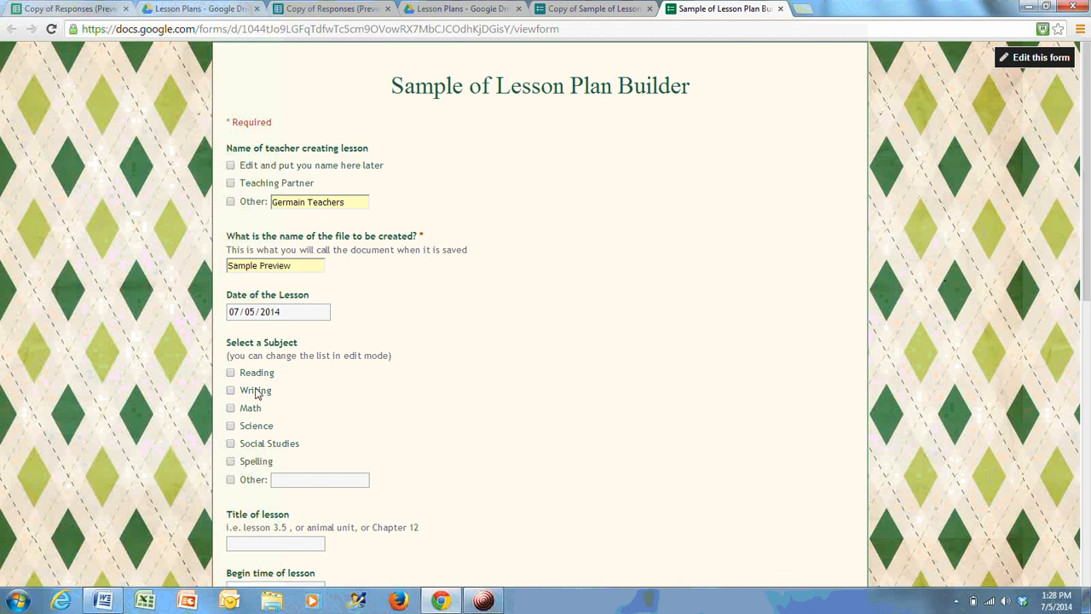
scroll(255, 393, down, 3)
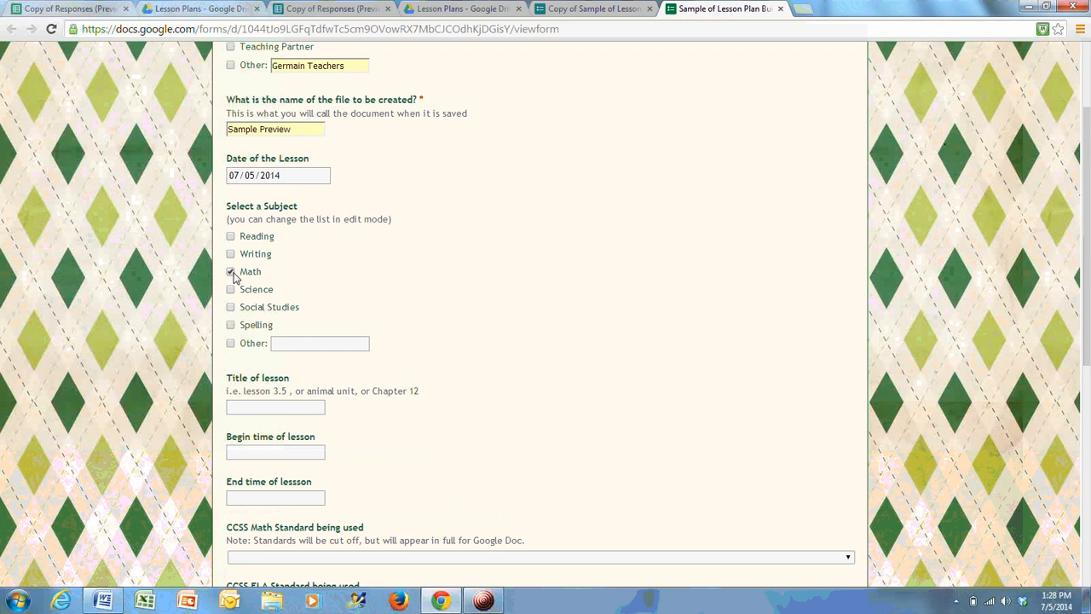
Title the lesson Lesson 3.5 and set its begin time to 8:25 and end time to 9:00
click(245, 409)
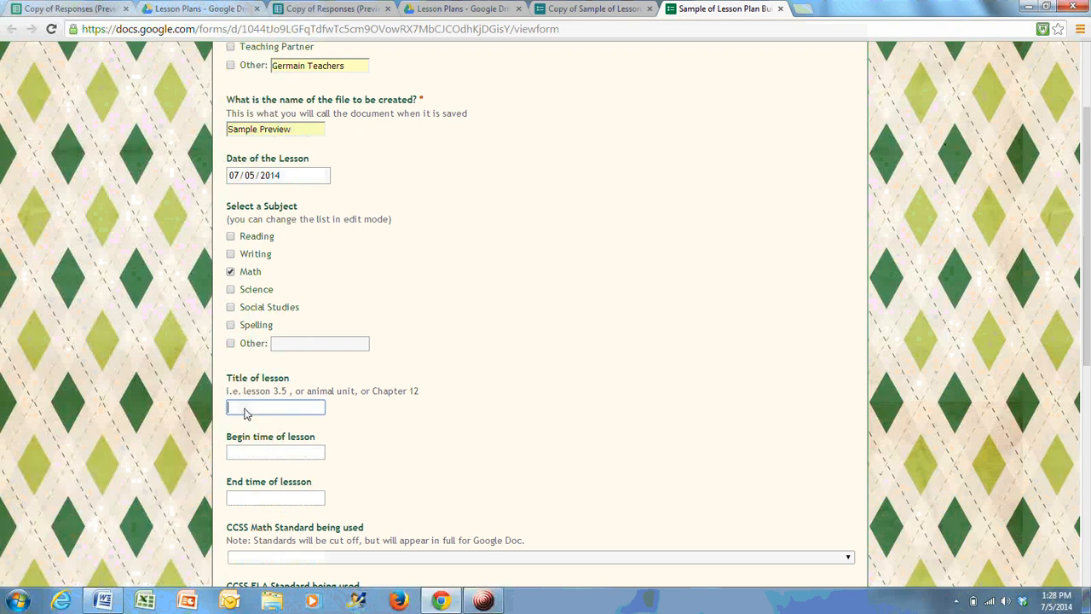
text(Lesson )
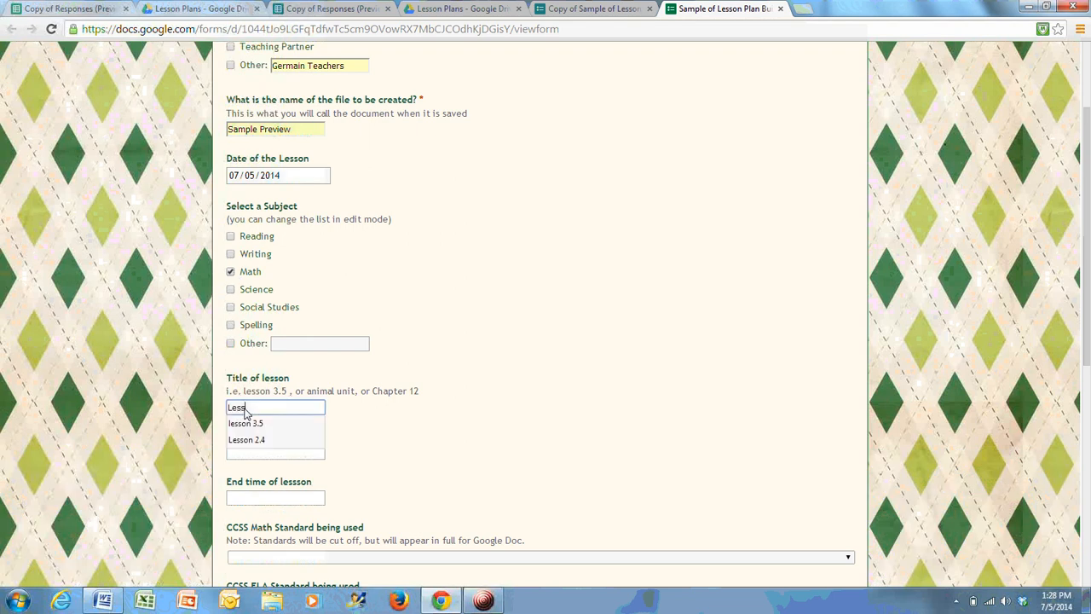
text(3.5)
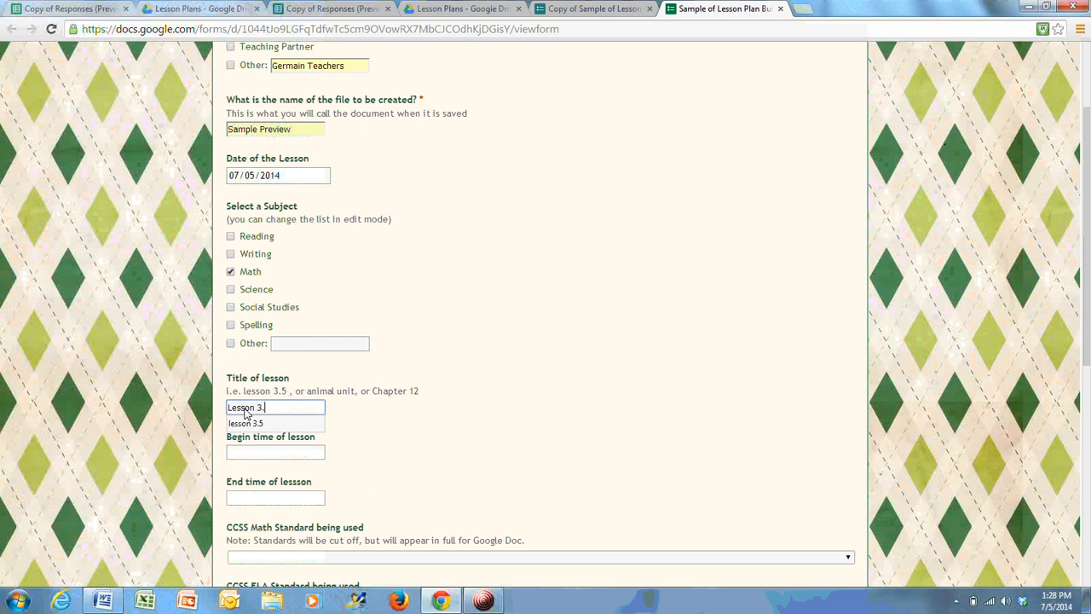
click(261, 461)
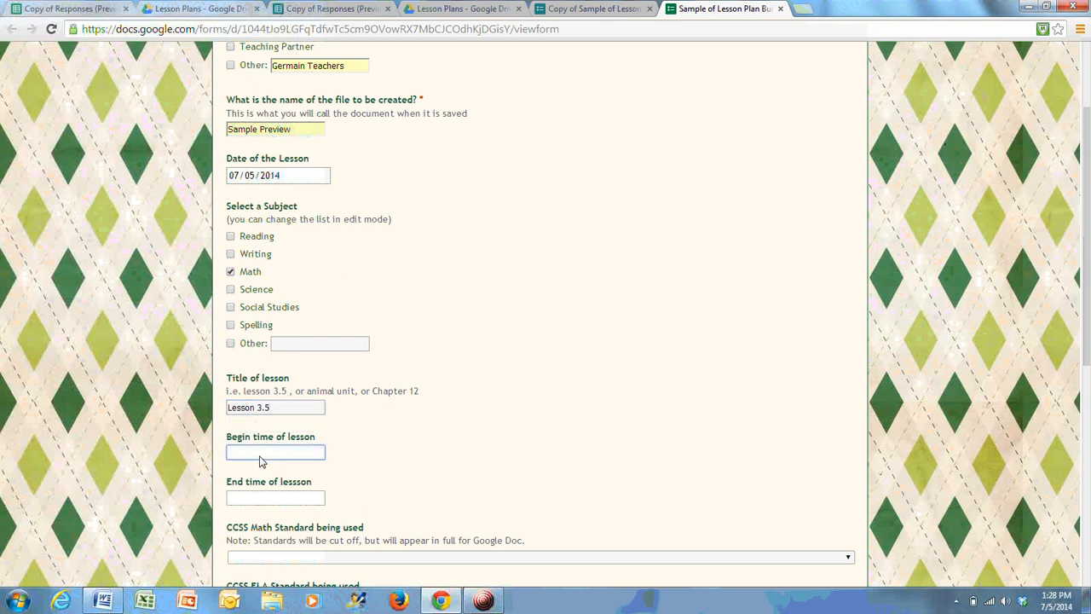
text(8:25)
click(266, 501)
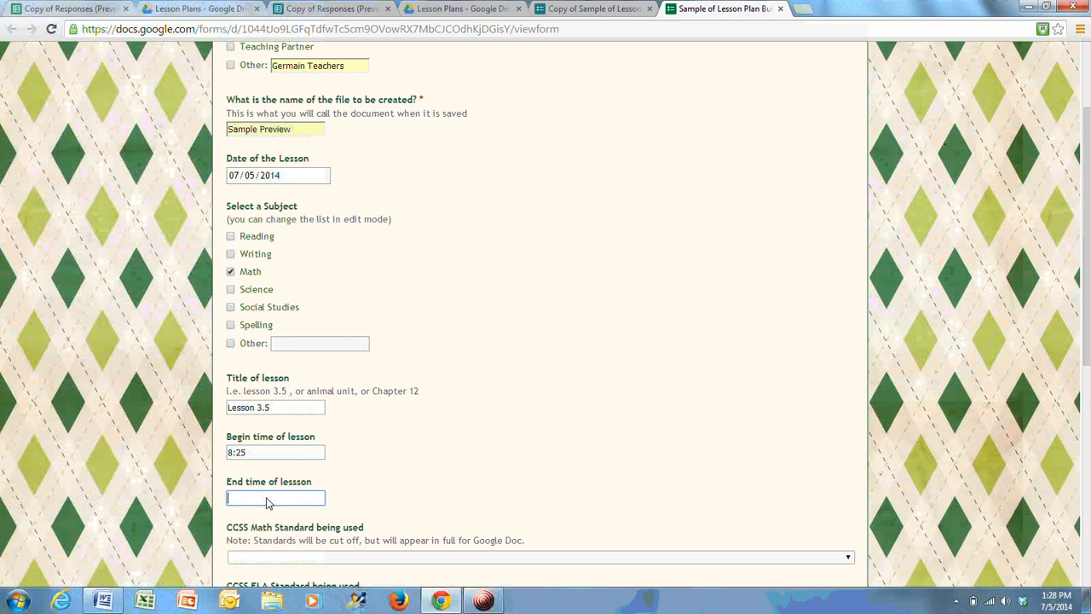
text(9:00)
click(649, 399)
Choose CCSS.Math.Content.4.OA.A.1 as the CCSS Math Standard being used
scroll(650, 399, down, 3)
scroll(649, 400, down, 2)
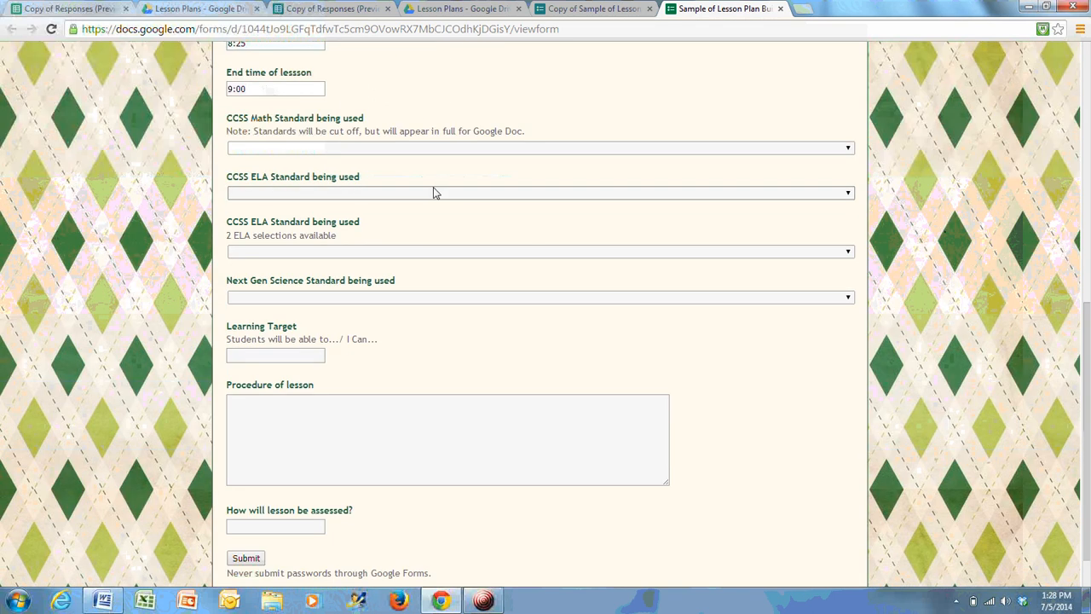
click(587, 150)
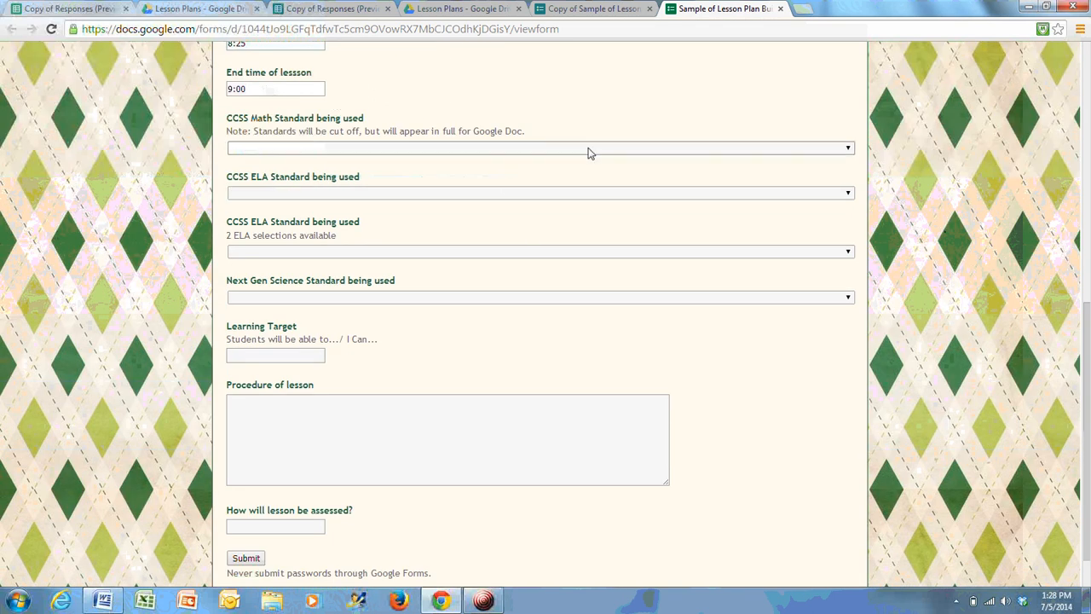
click(588, 150)
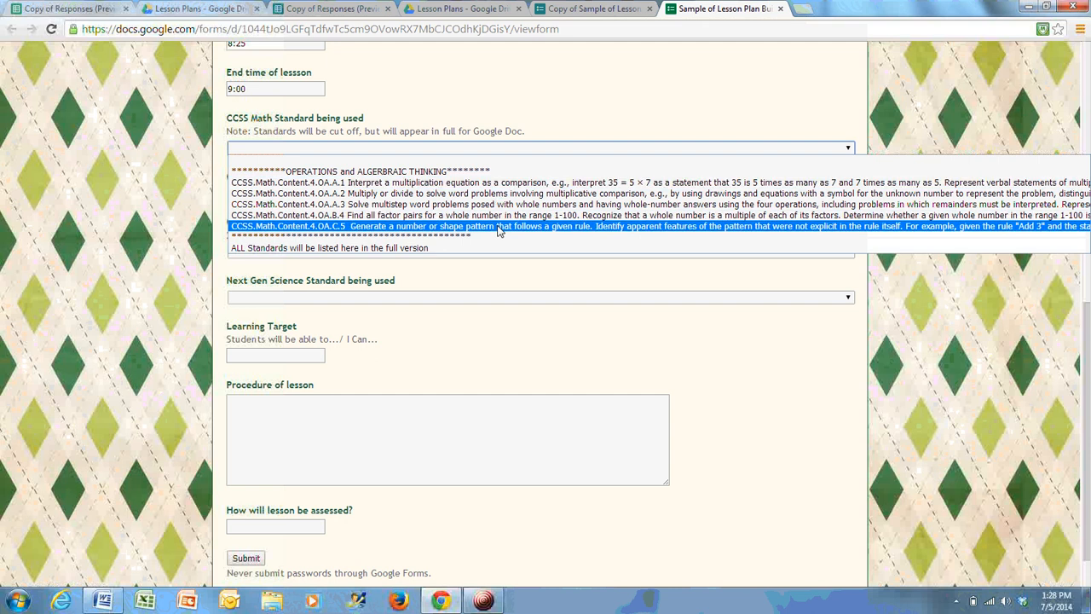
click(514, 192)
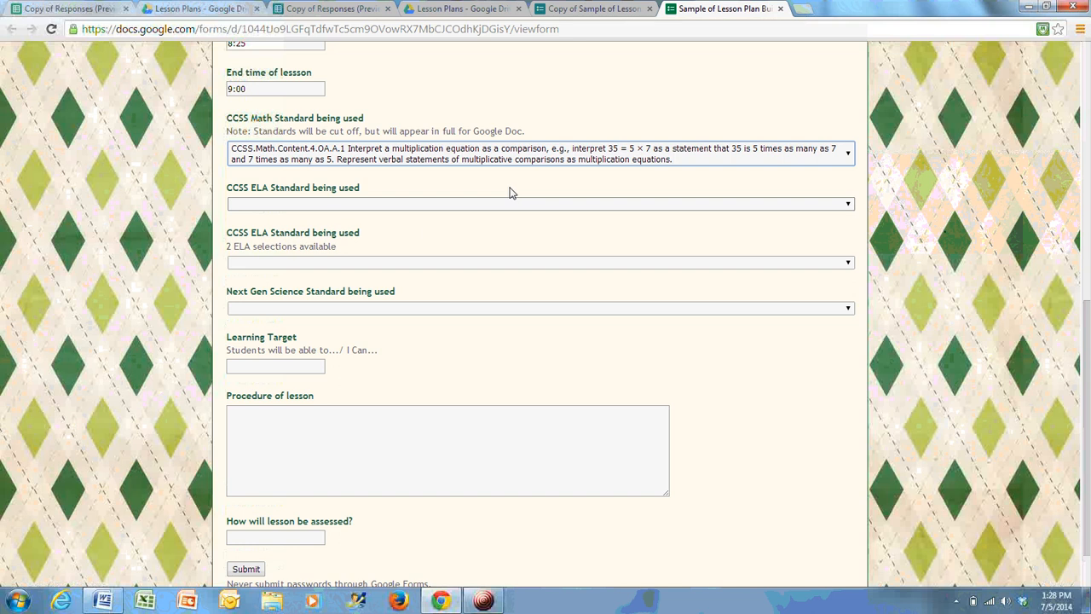
Look at the available CCSS ELA and Next Gen Science standards without choosing any
click(463, 205)
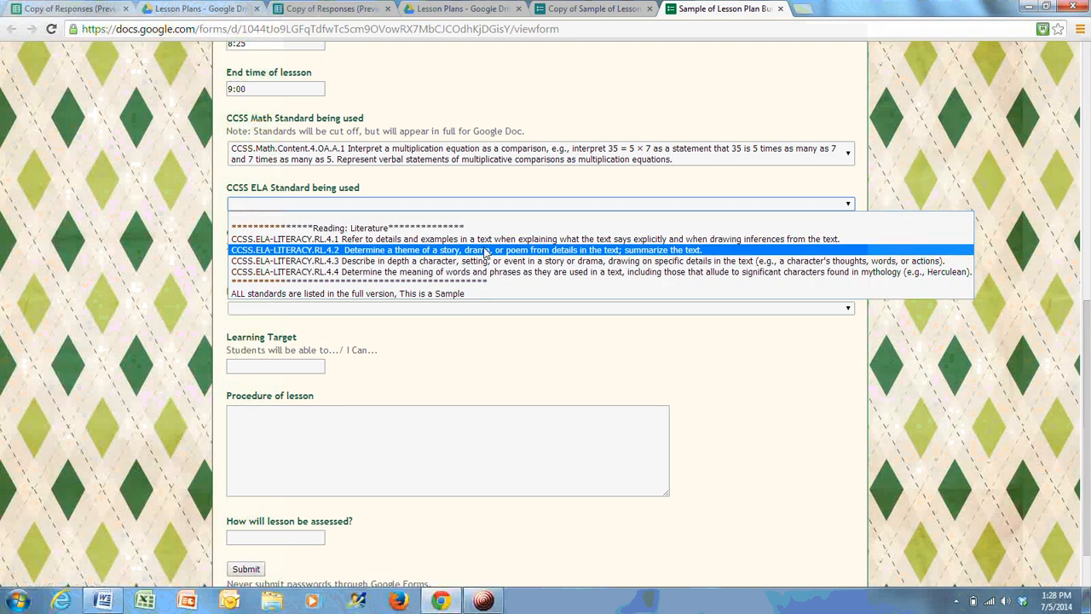
click(499, 187)
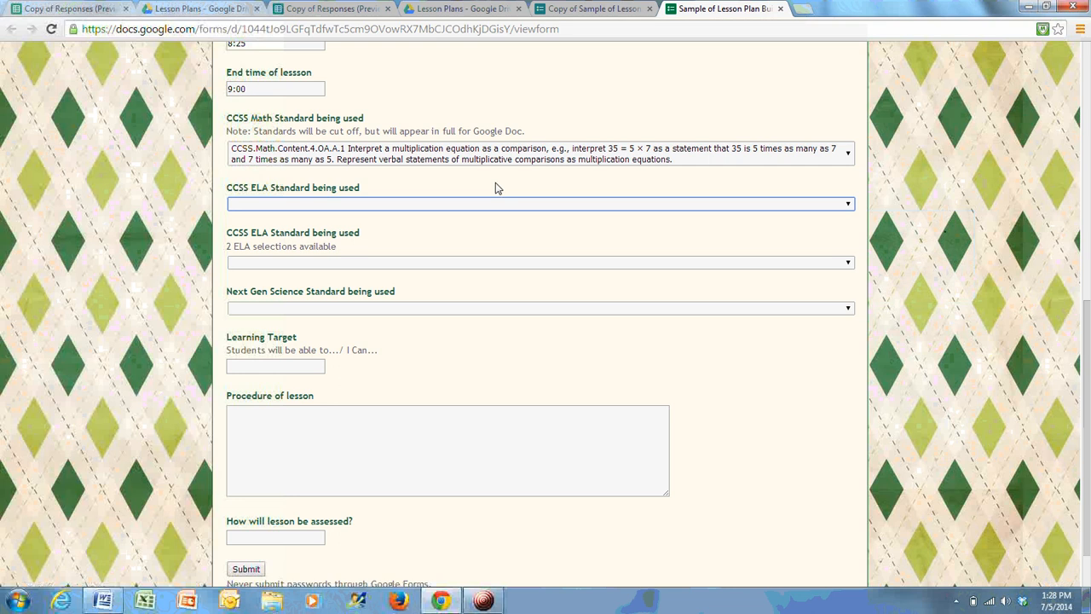
click(359, 307)
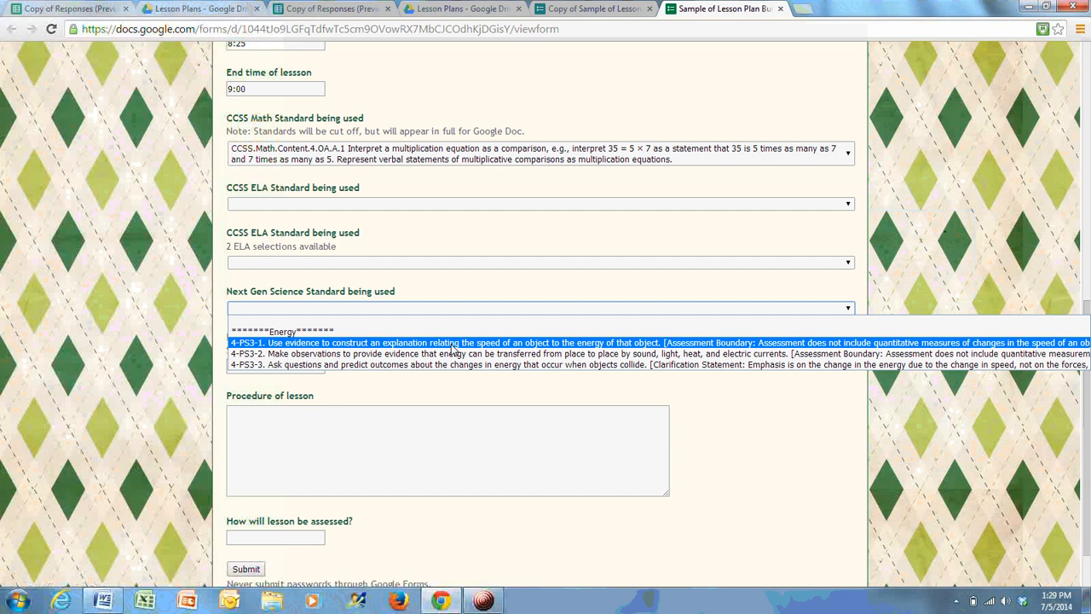
click(458, 415)
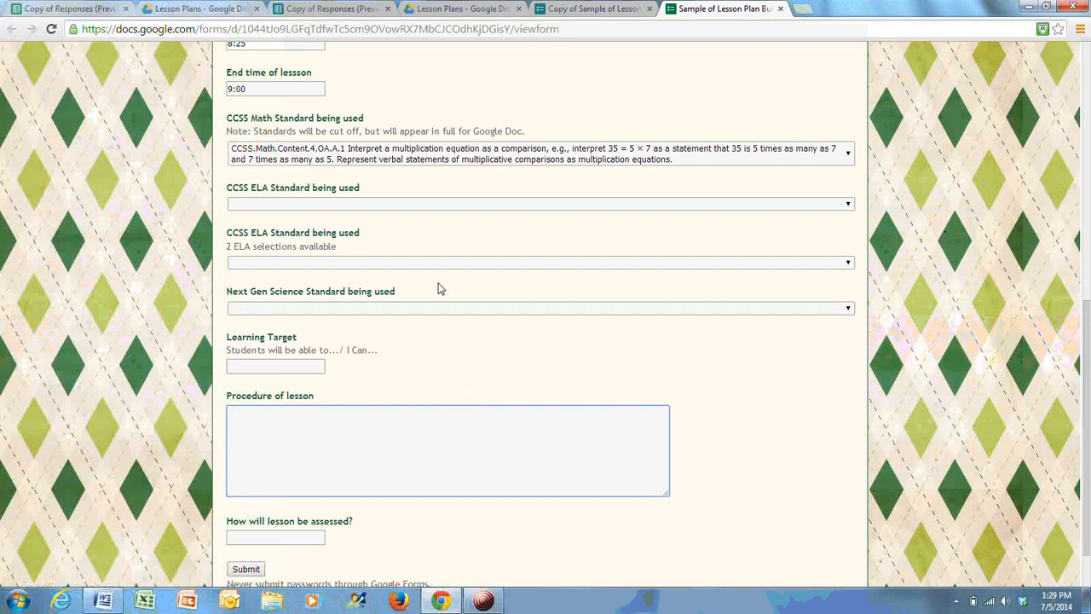
Enter "I can...." as the Learning Target
click(280, 369)
text(I can)
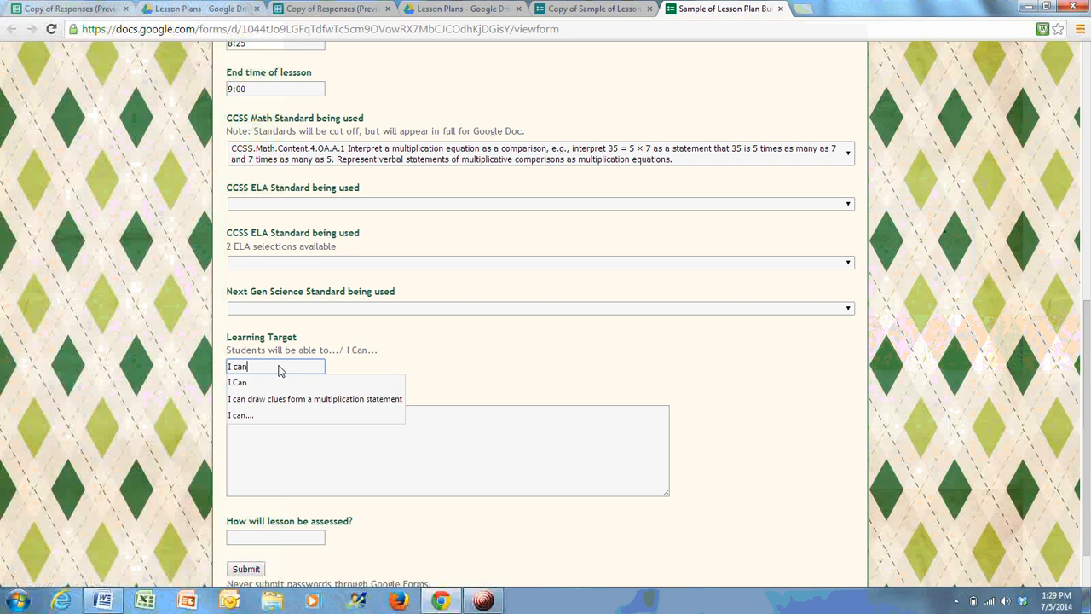
text(....)
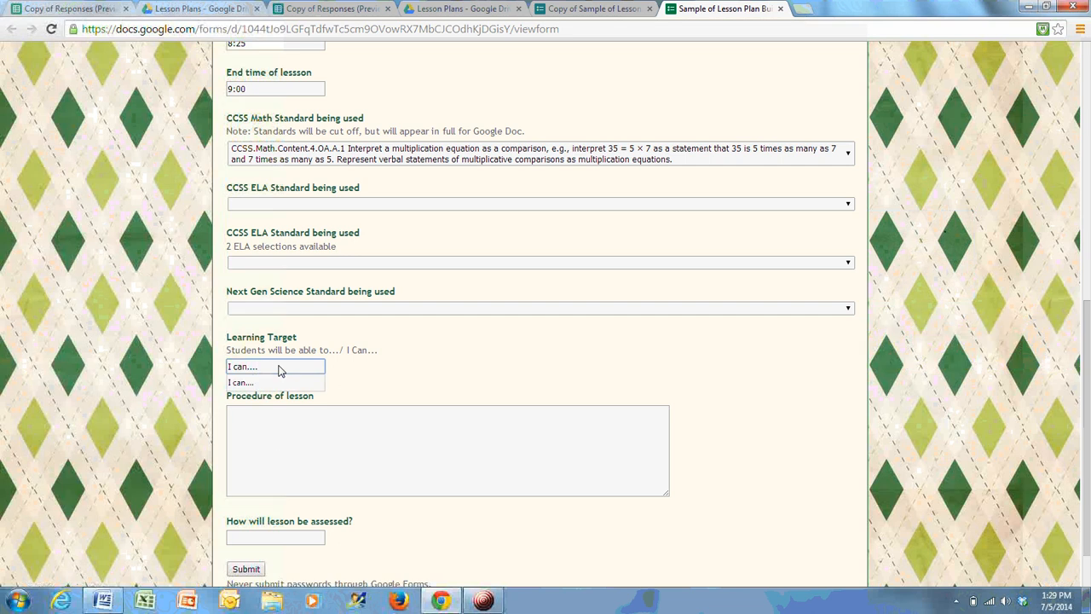
Fill in the Procedure of lesson with the numbers 1 to 5 and "etc", each on its own line
click(274, 439)
text(1 )
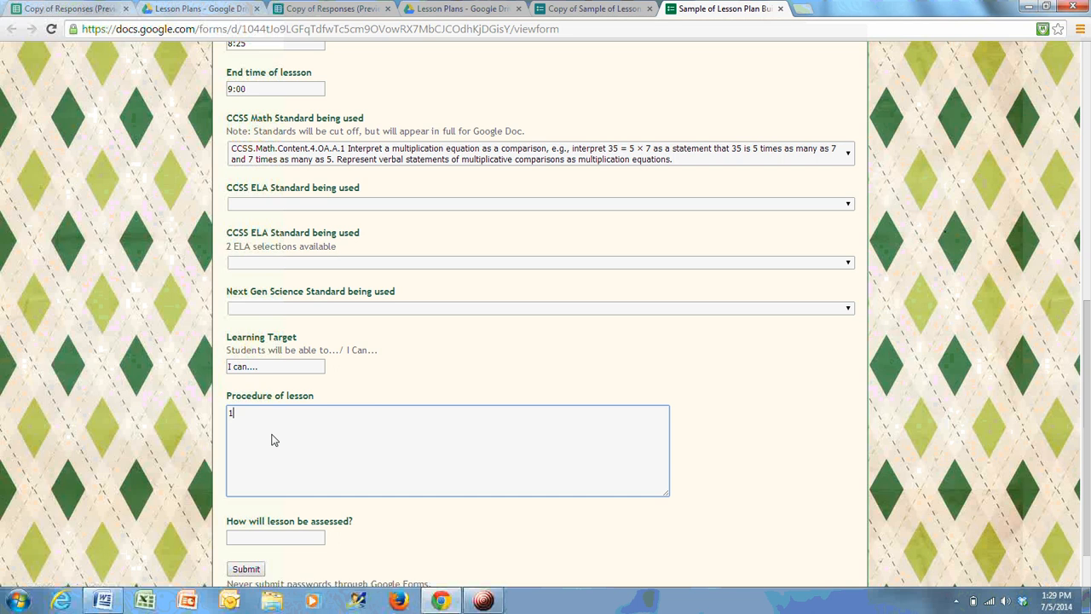
text(2)
key(Return)
text(3)
key(Return)
text(4)
key(Return)
text(5 )
text(etc)
Enter Formative as the way the lesson will be assessed and submit the form
click(297, 540)
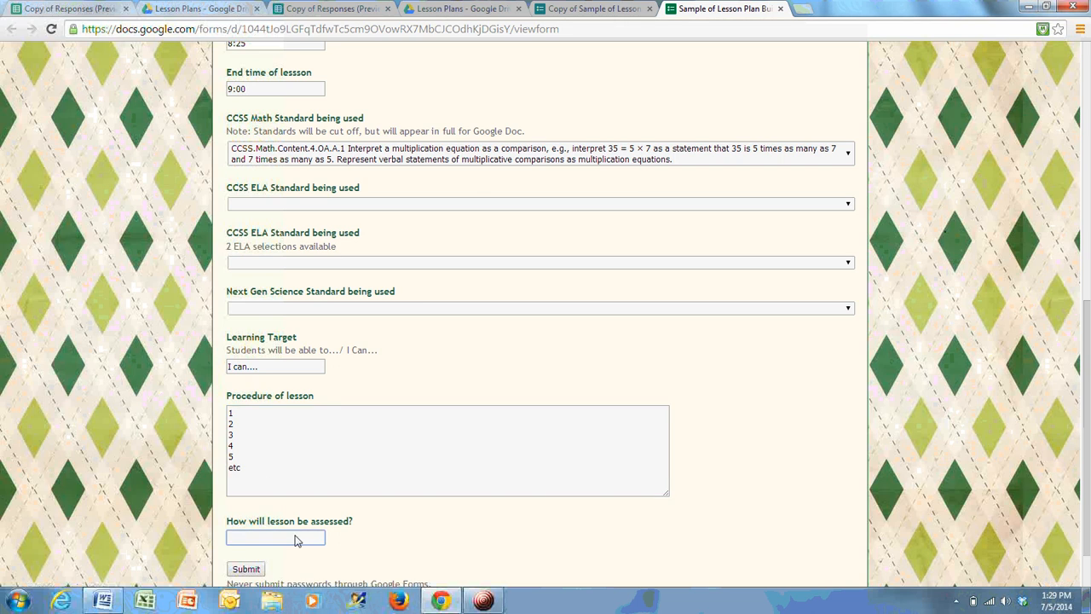
text(Formative)
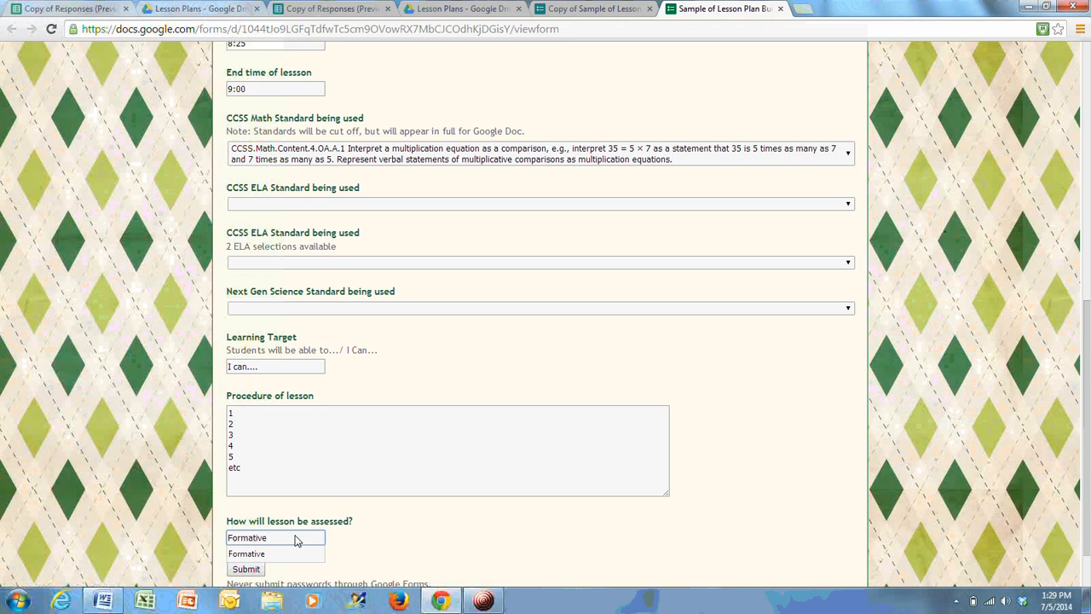
click(430, 545)
scroll(430, 547, down, 2)
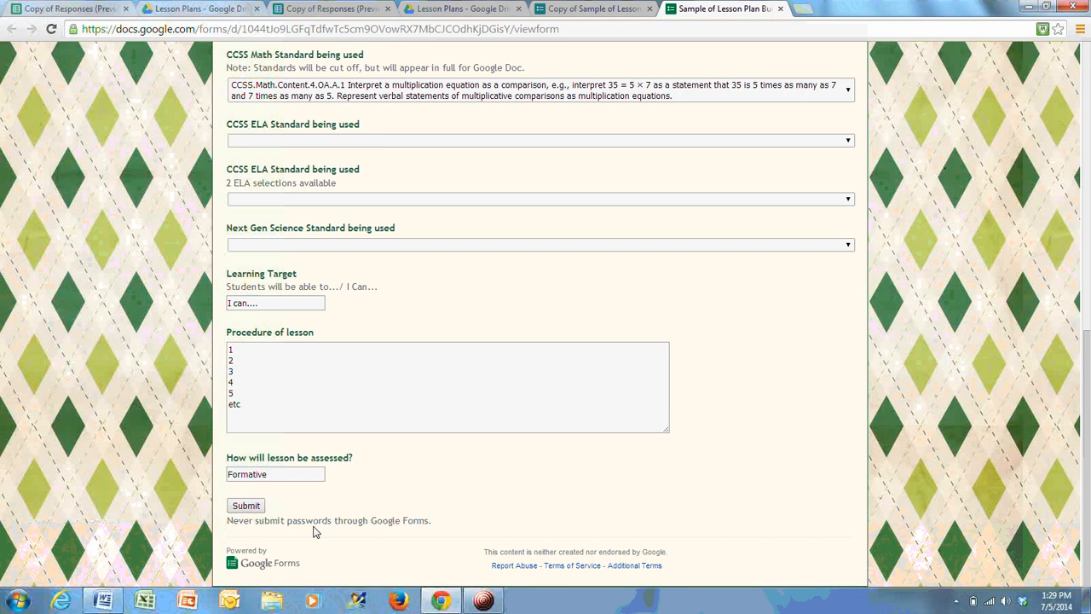
click(246, 508)
click(261, 506)
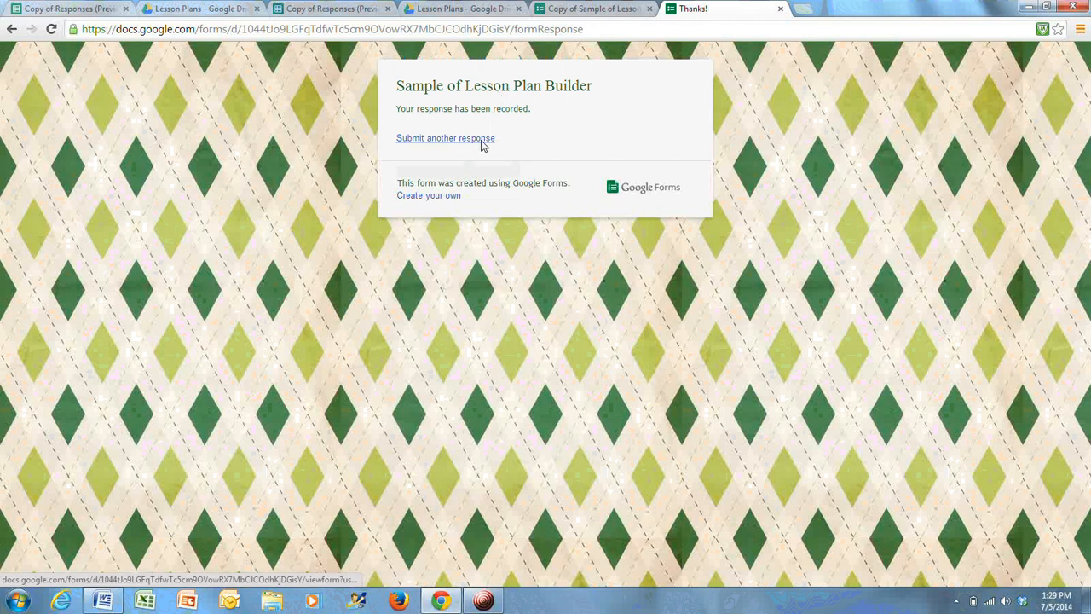
Close the response page and the form editor, and open the Sample Preview document from the New Merged Document Folder
click(781, 11)
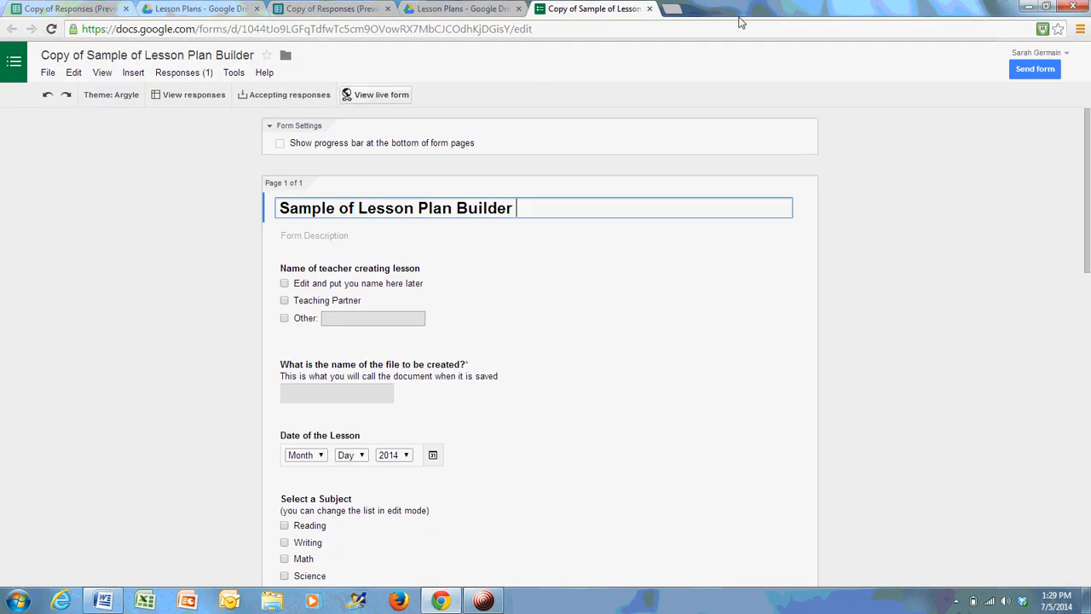
click(649, 9)
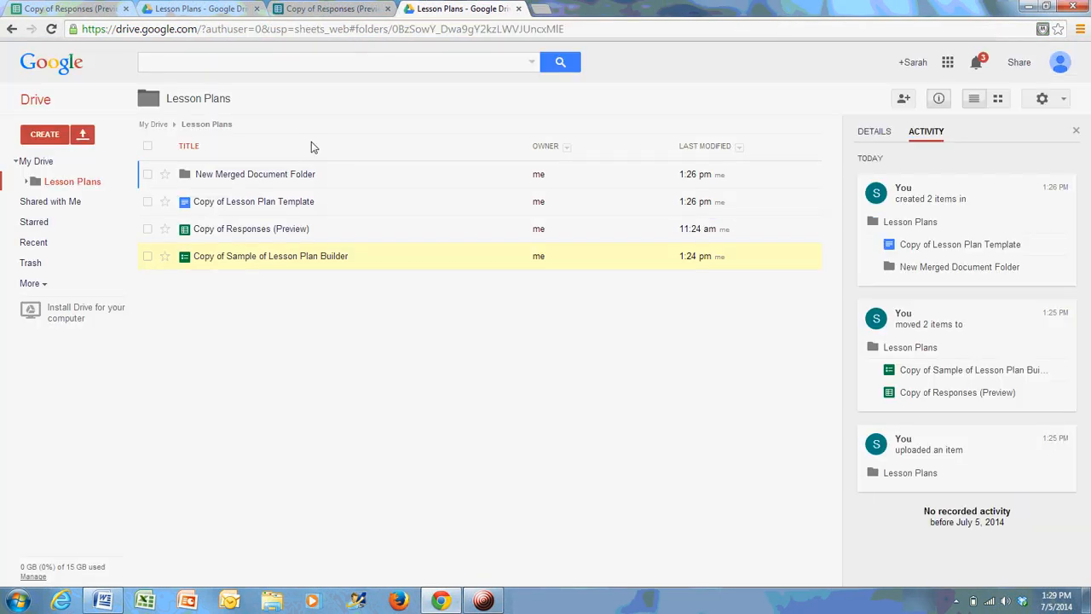
click(263, 174)
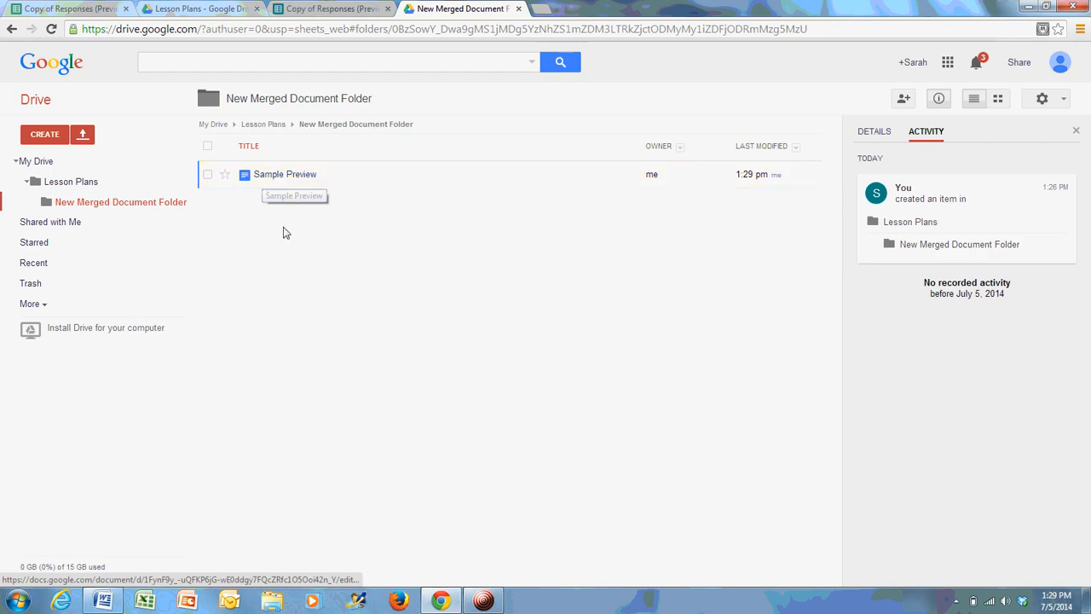
click(307, 177)
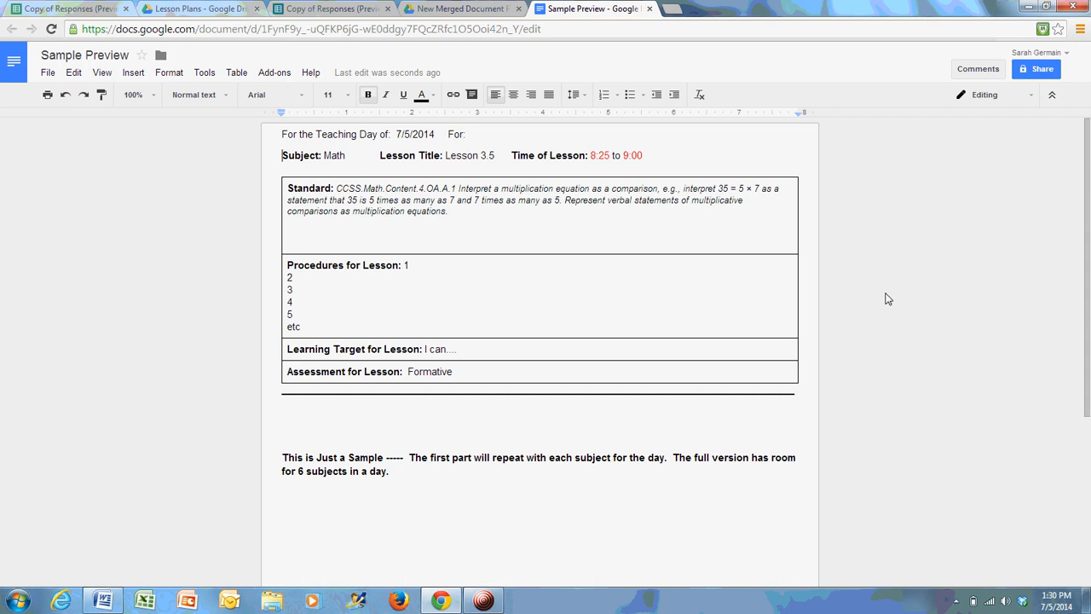
Look through the merged Sample Preview lesson plan and close the document
scroll(886, 299, down, 2)
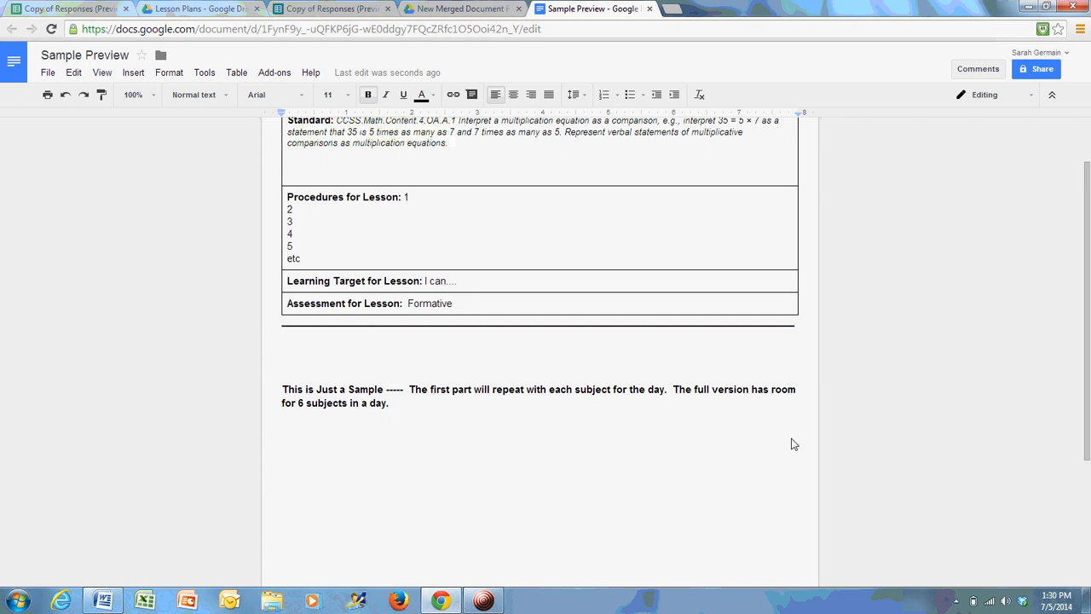
scroll(791, 444, up, 2)
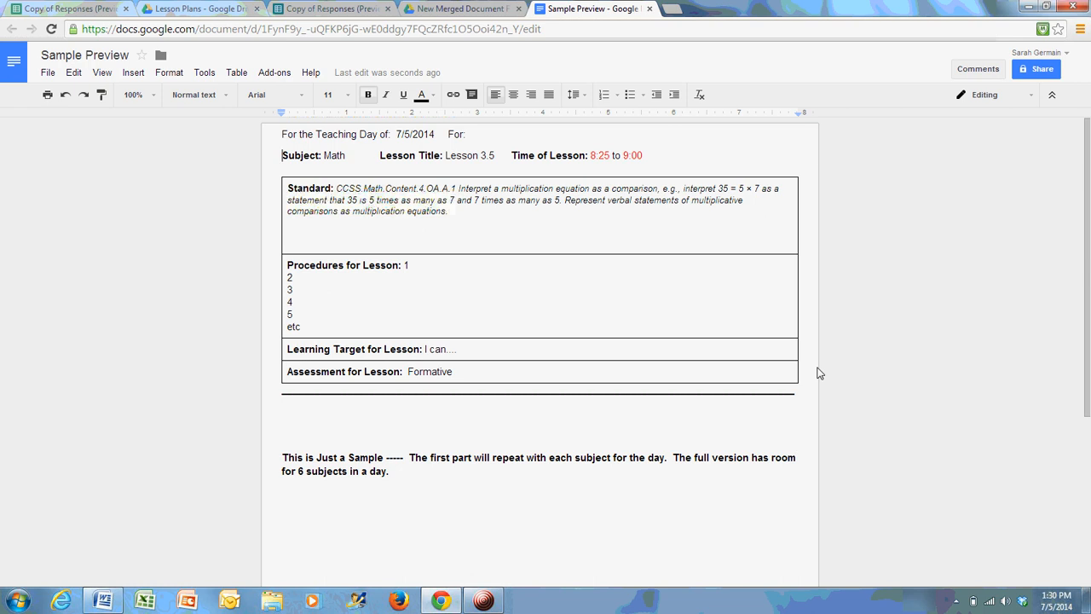
click(650, 9)
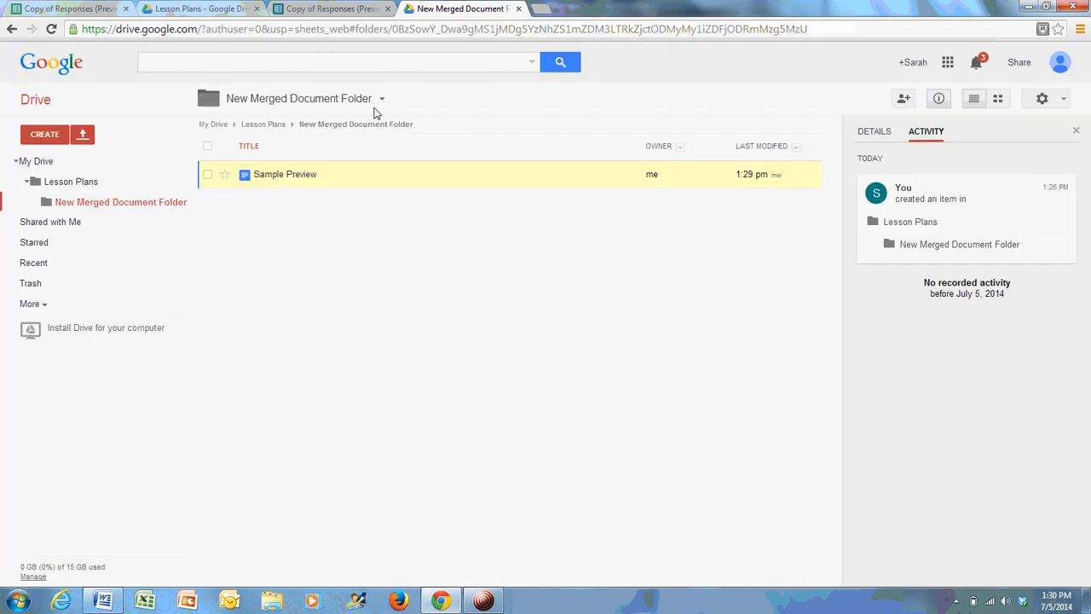
Examine the sharing settings of the New Merged Document Folder inside Lesson Plans, and close them without inviting anyone
click(68, 182)
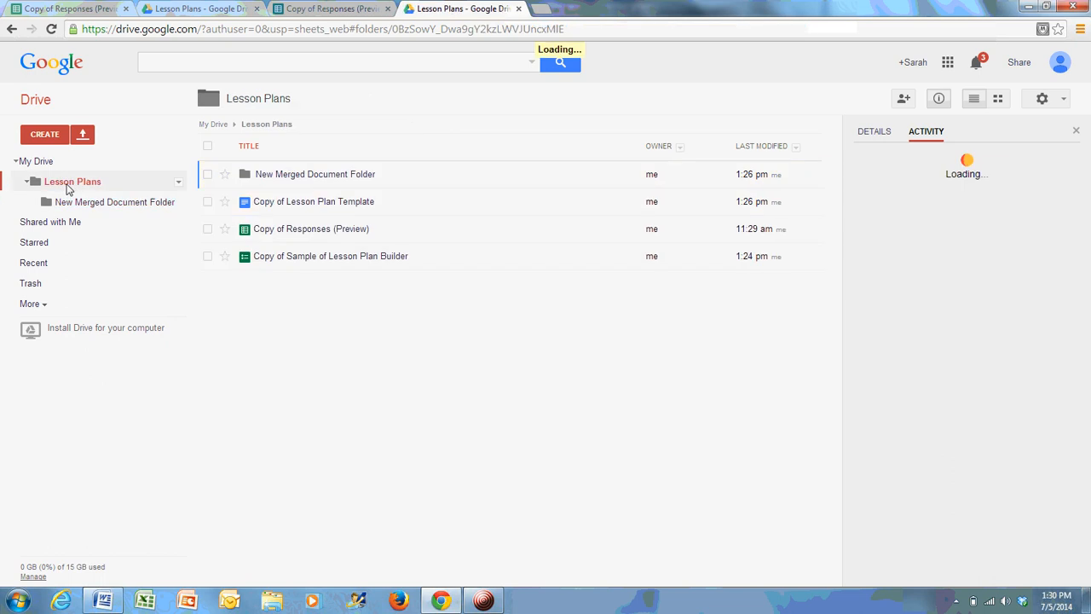
click(208, 174)
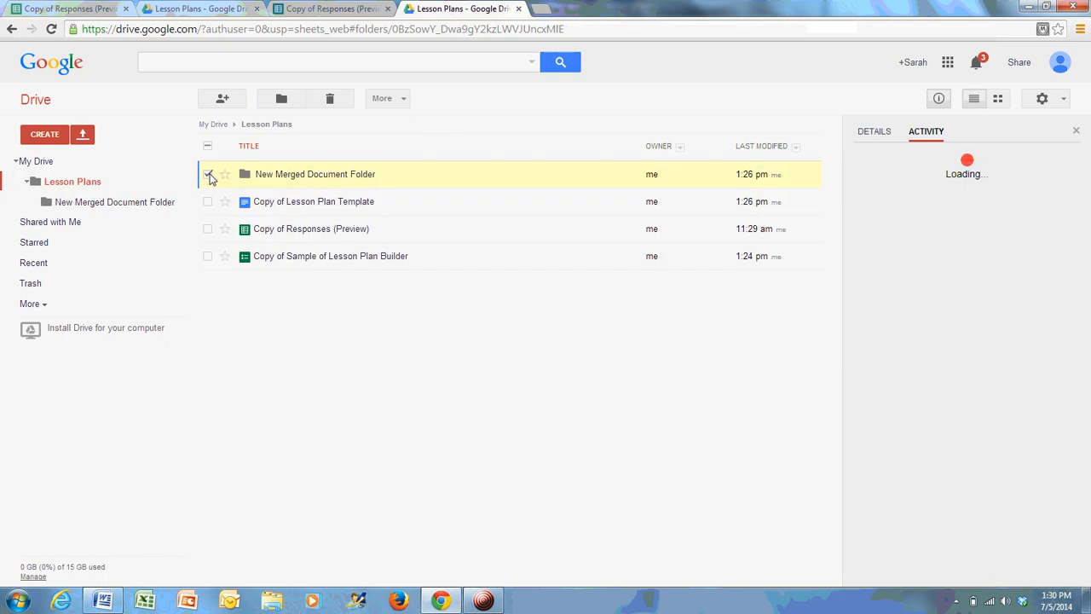
click(227, 107)
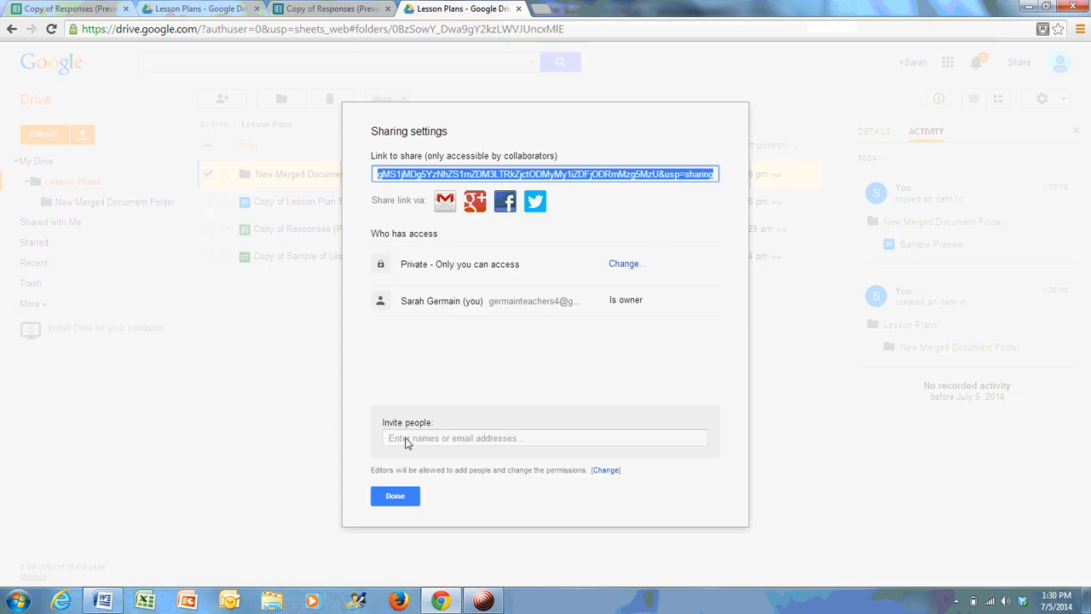
click(406, 441)
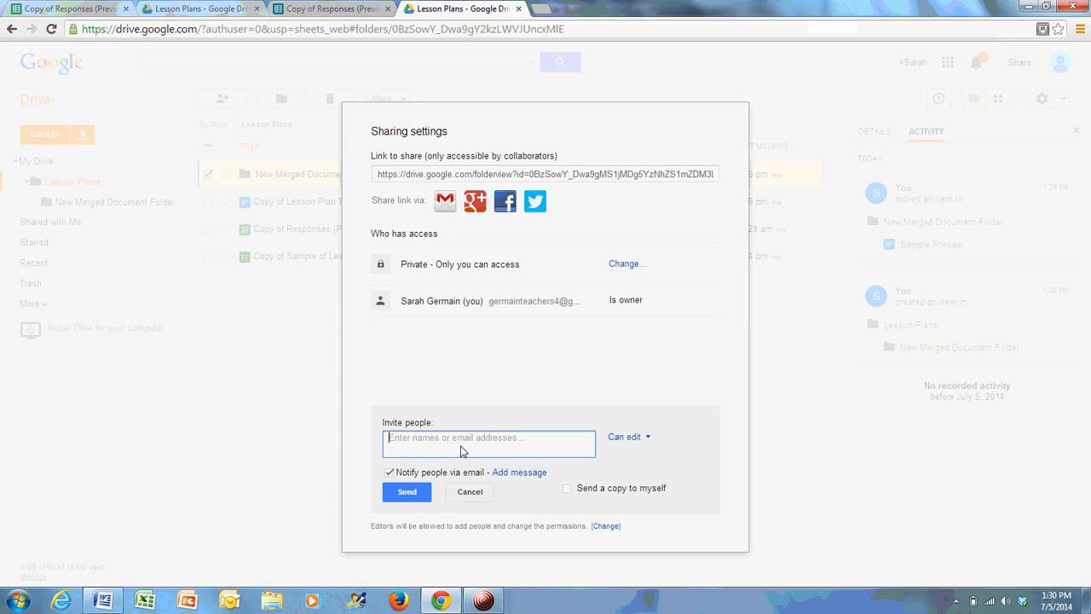
click(406, 493)
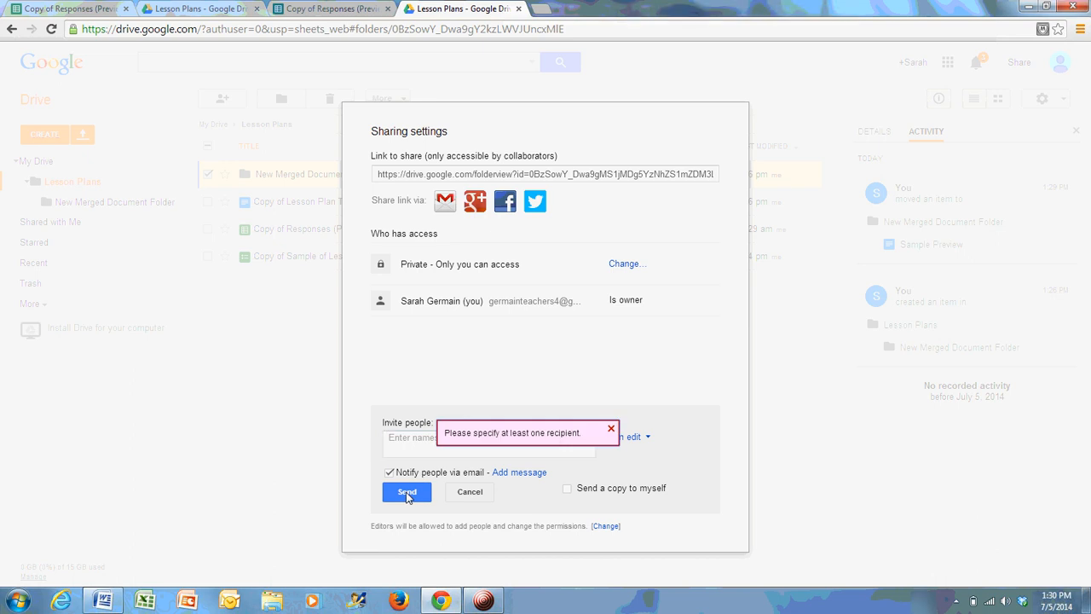
click(610, 428)
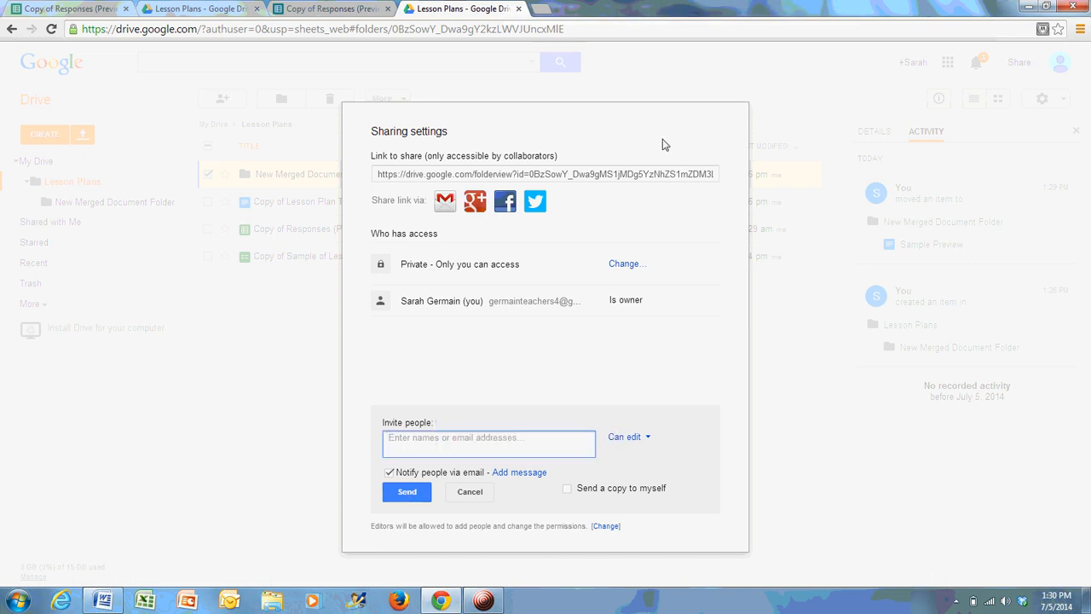
click(470, 492)
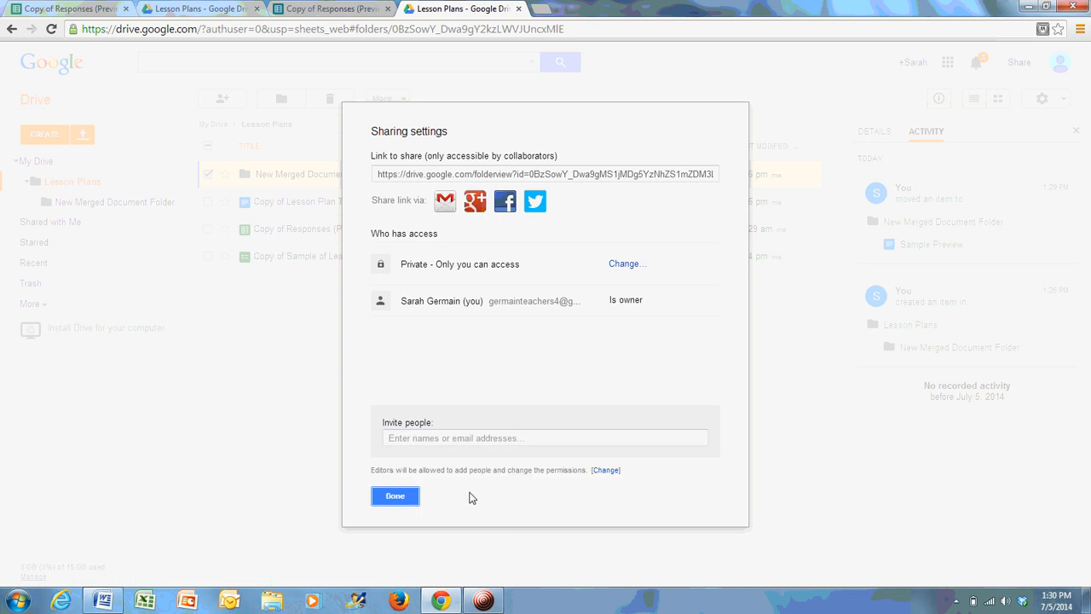
click(396, 499)
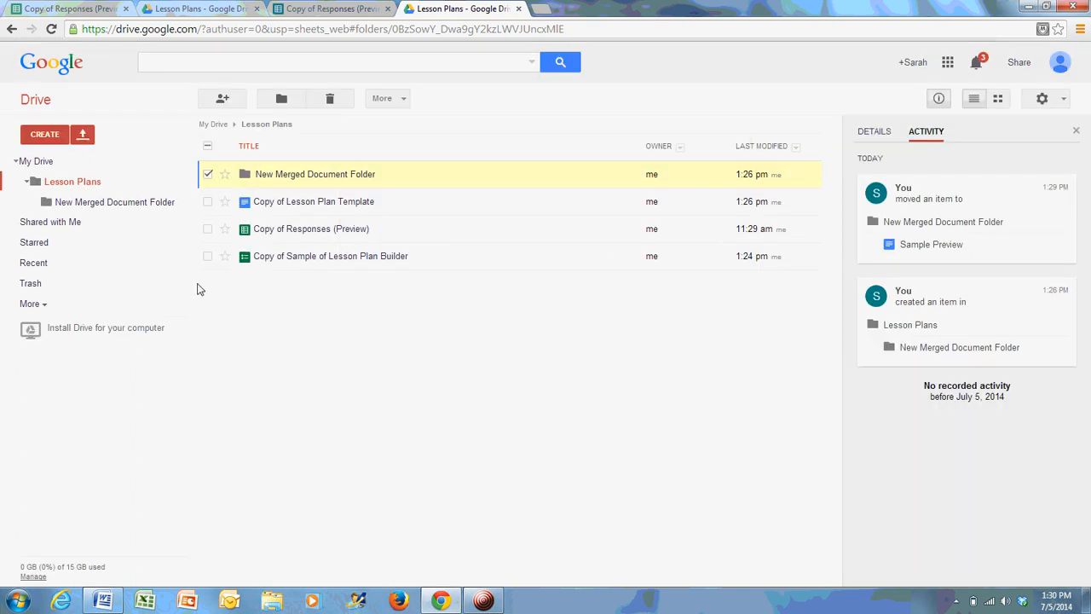
click(208, 174)
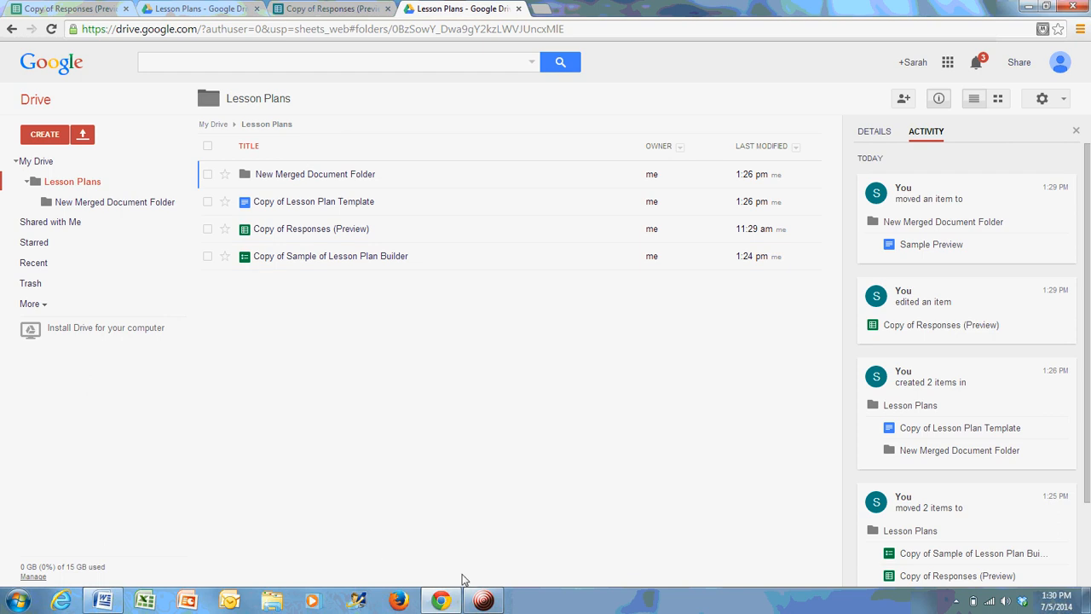
click(483, 601)
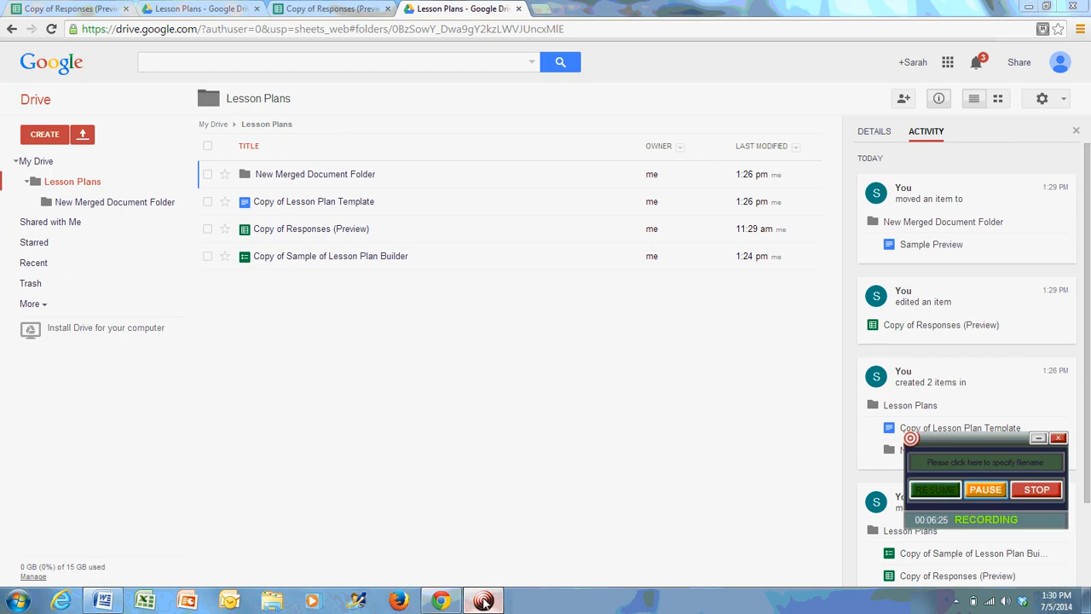